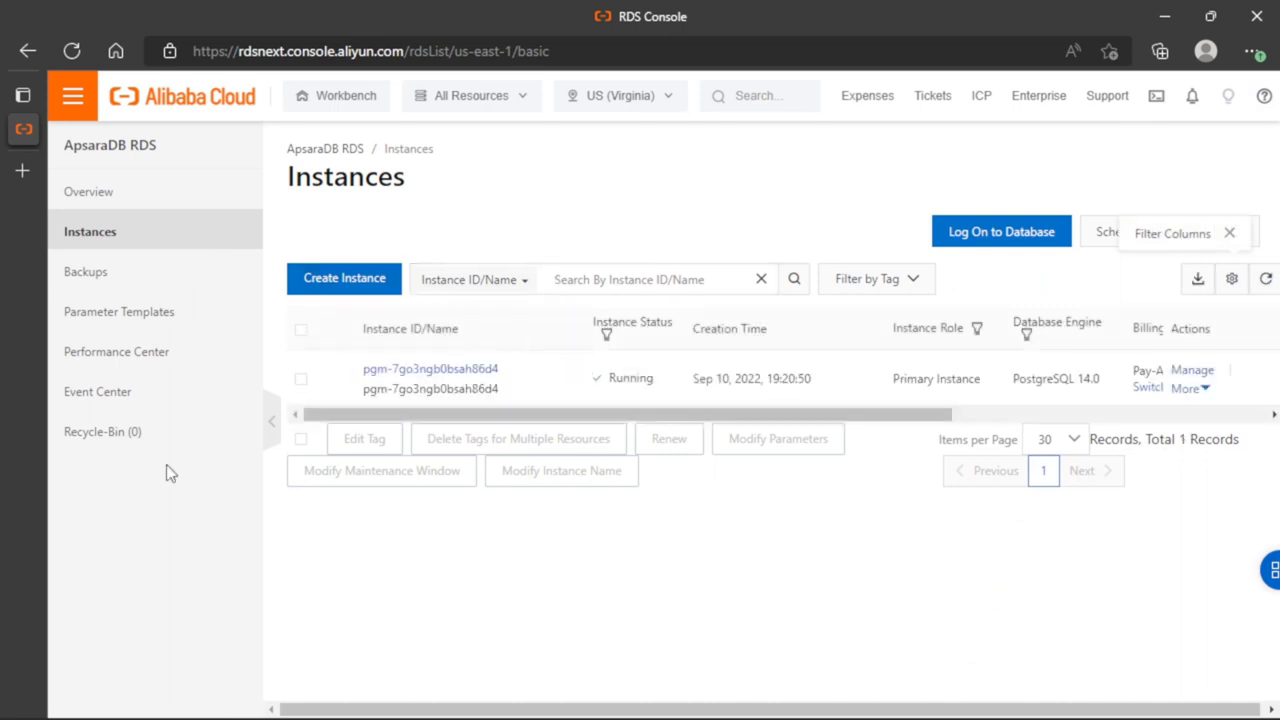
Open the PostgreSQL instance's basic information page and look over its details
left_click(462, 372)
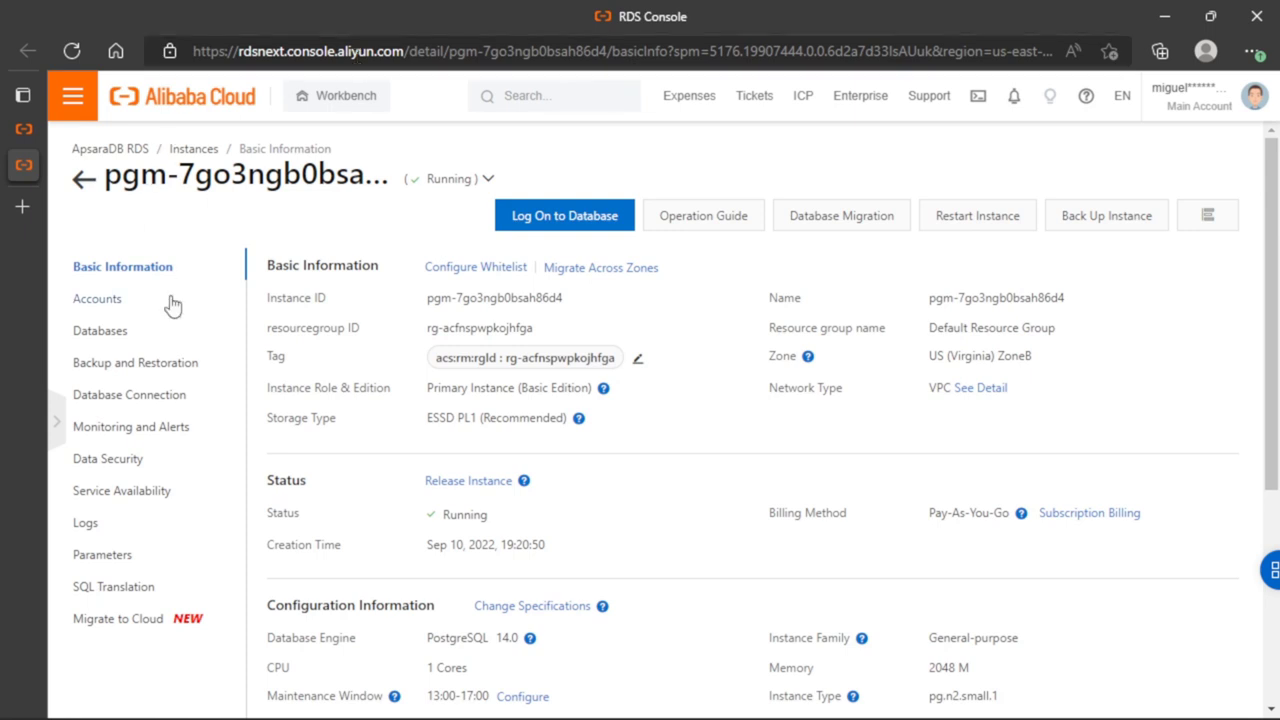
scroll(560, 370, "down", 2)
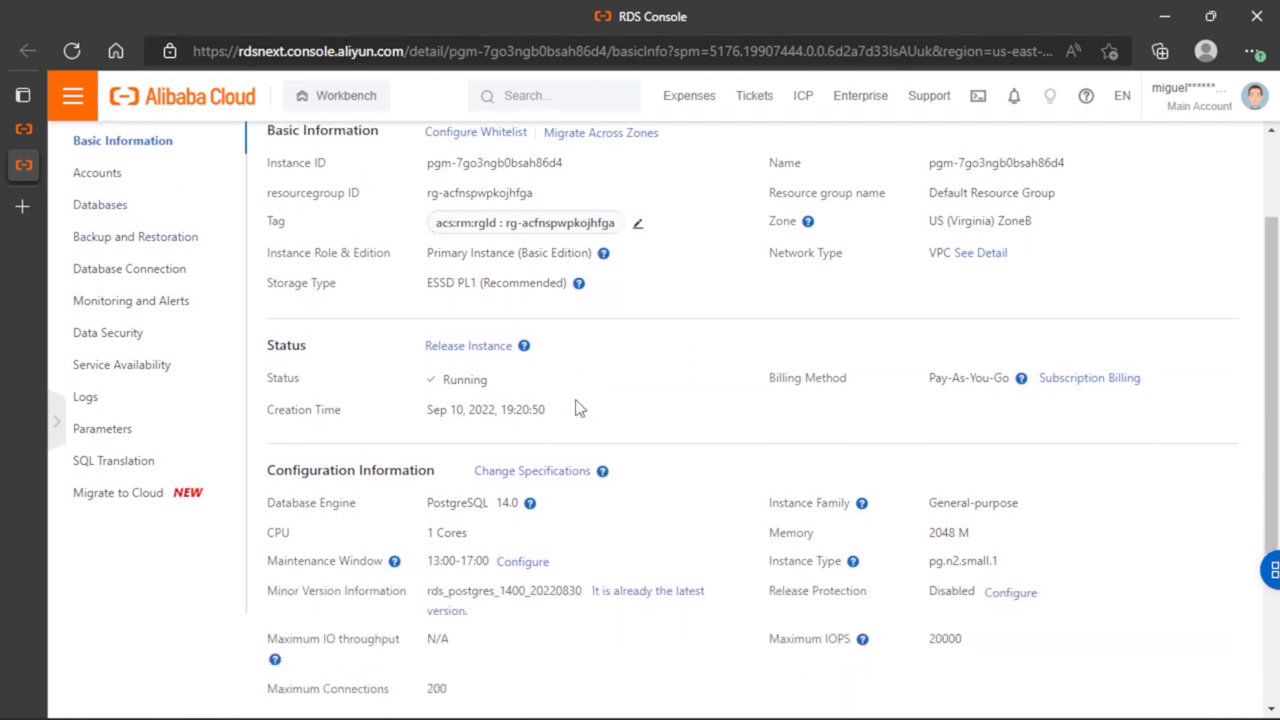
scroll(578, 408, "up", 2)
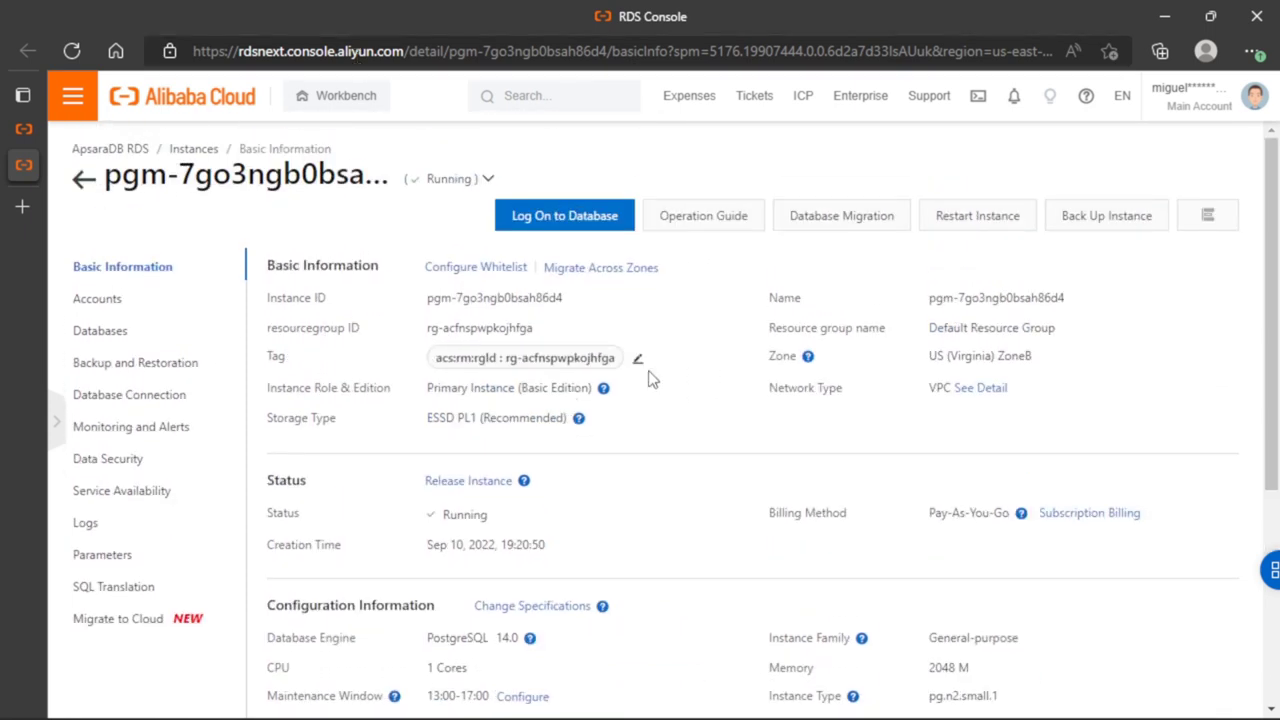
Back up the instance manually using Full Backup mode with the Instance Backup policy
left_click(1096, 225)
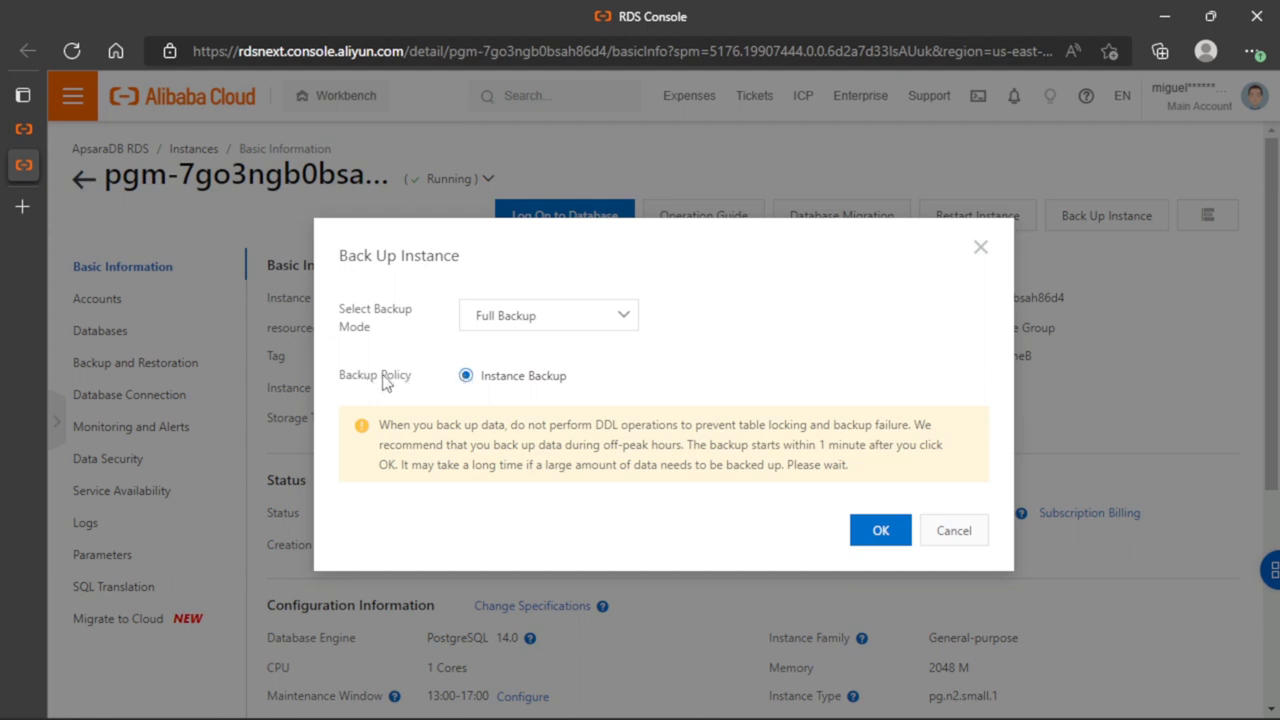
left_click(578, 322)
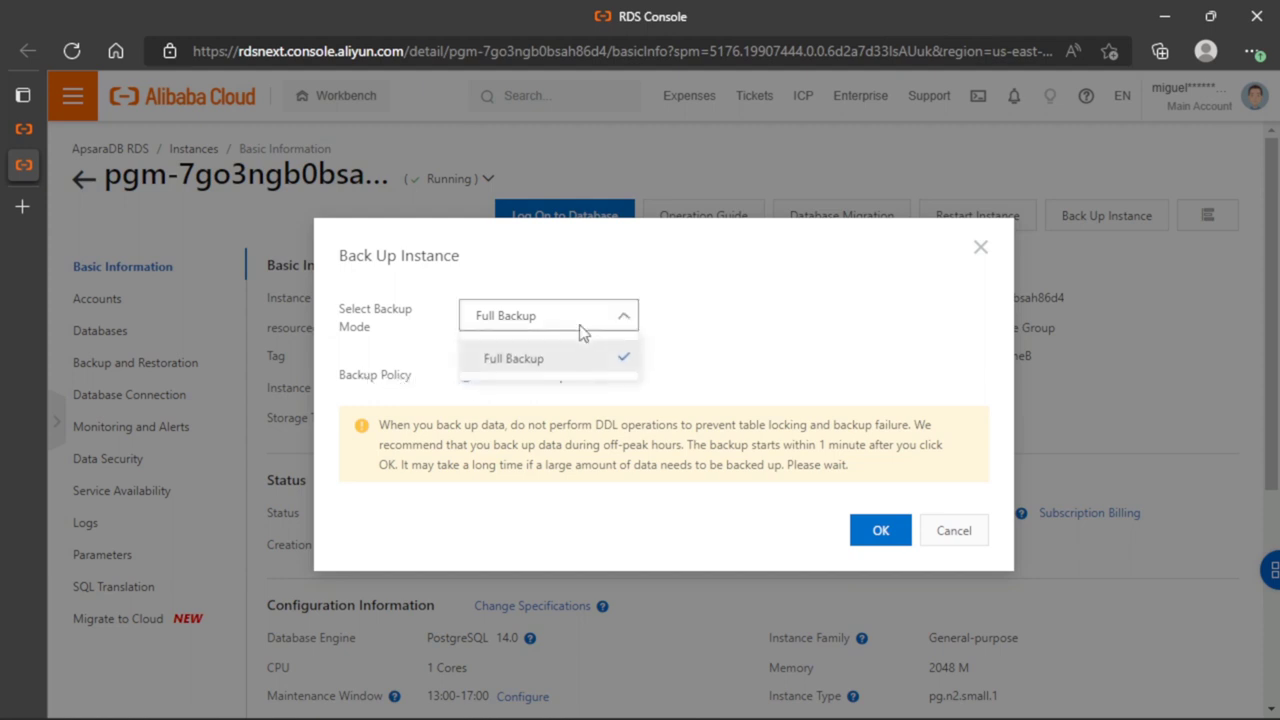
left_click(750, 340)
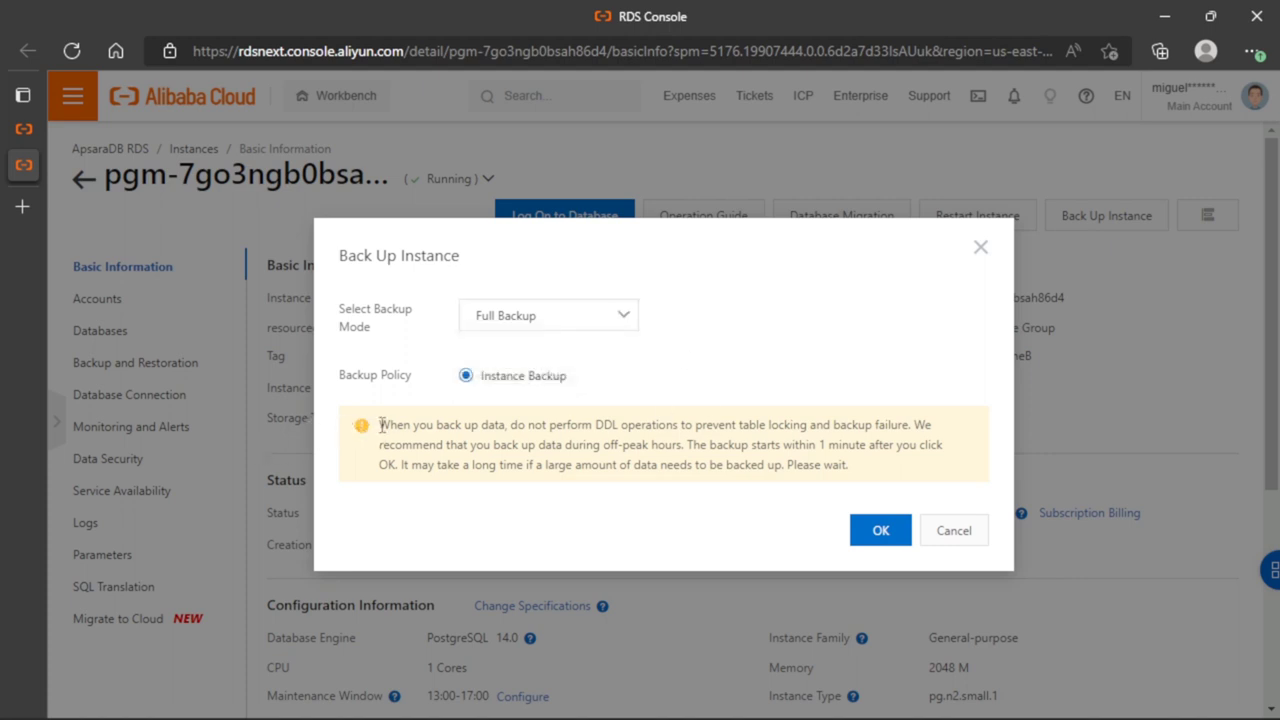
mouse_move(380, 424)
left_mouse_down()
mouse_move(876, 473)
mouse_move(662, 426)
mouse_move(386, 423)
left_mouse_up()
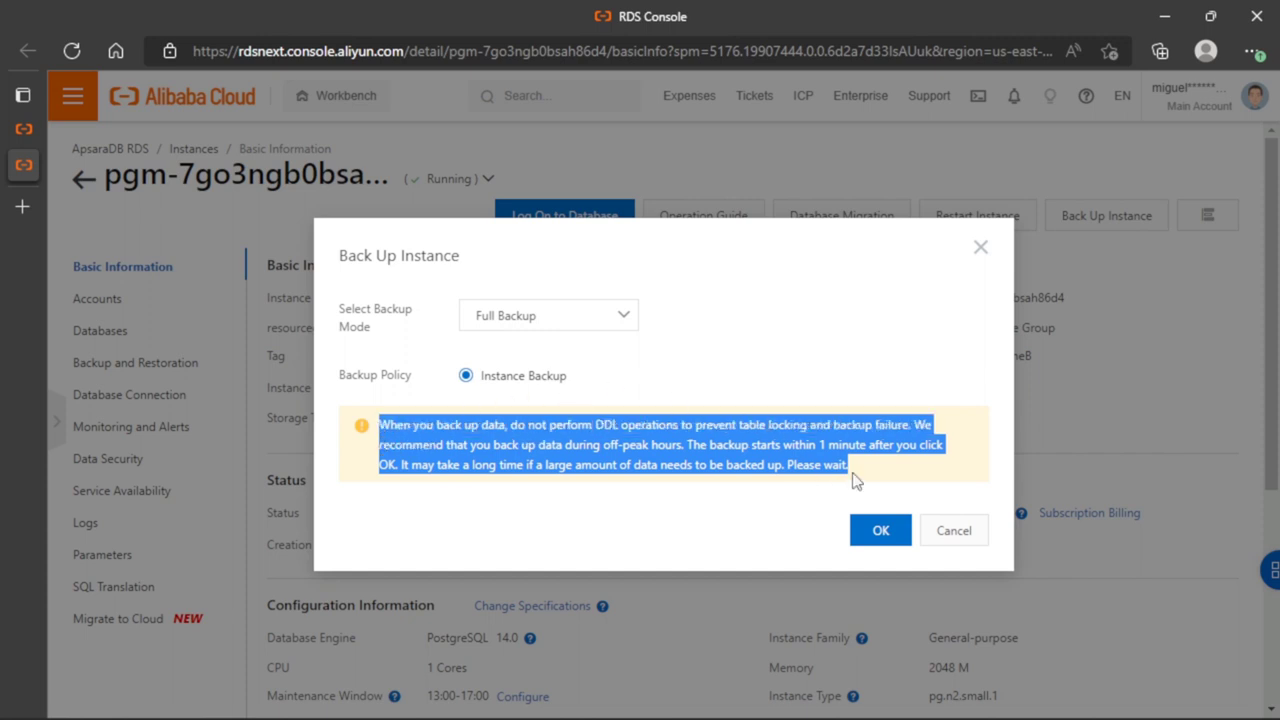
left_click_drag(855, 481, 378, 425)
left_click(866, 473)
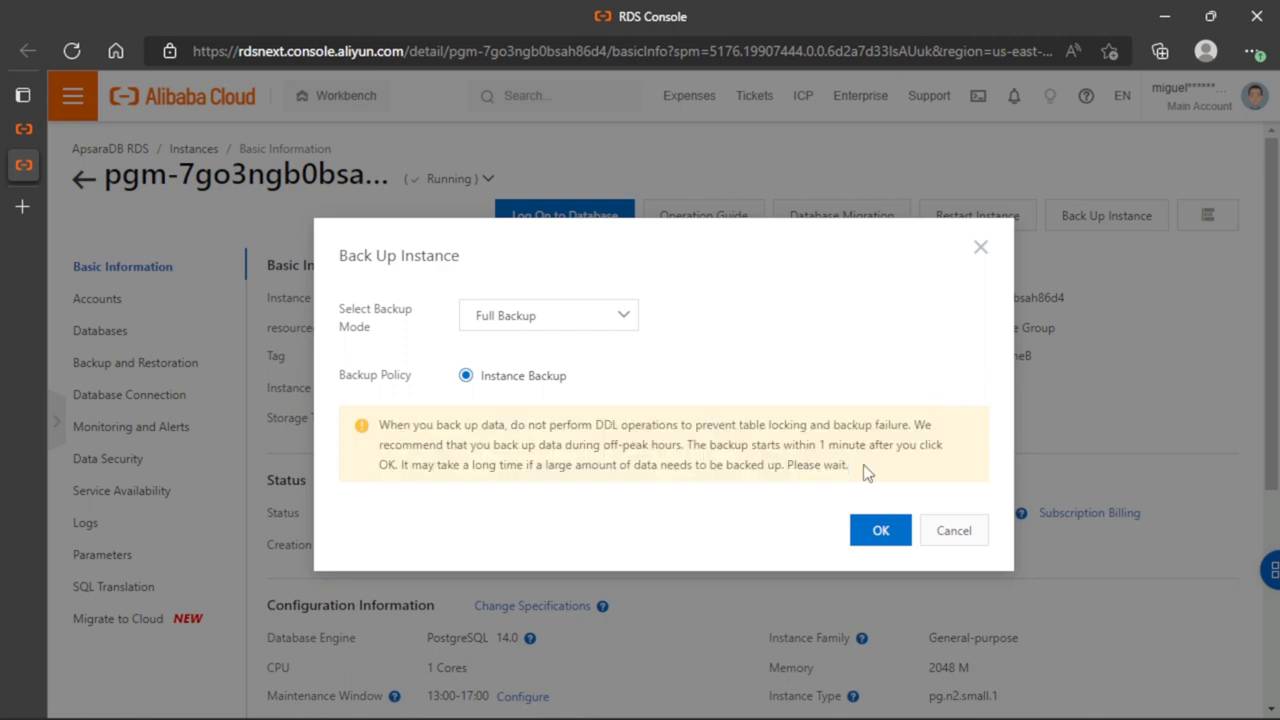
left_click(881, 532)
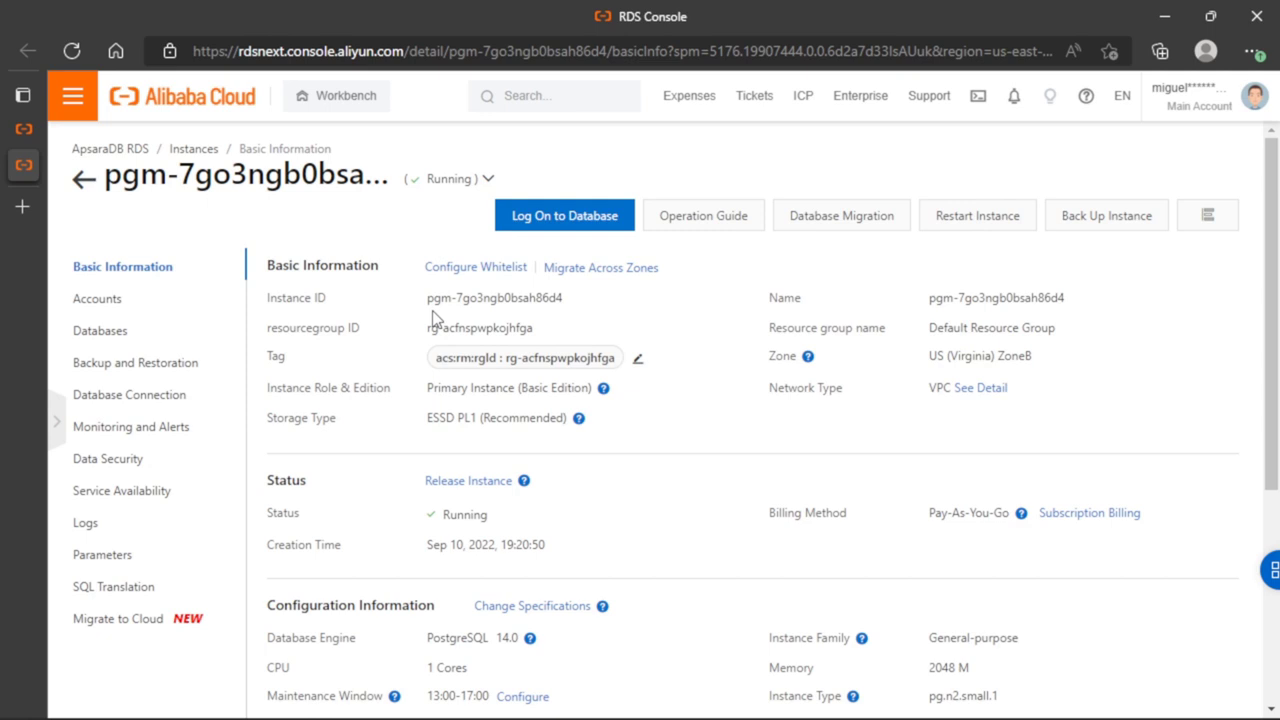
Review the instance's data backup list and the restore options for the most recent backup set
left_click(143, 366)
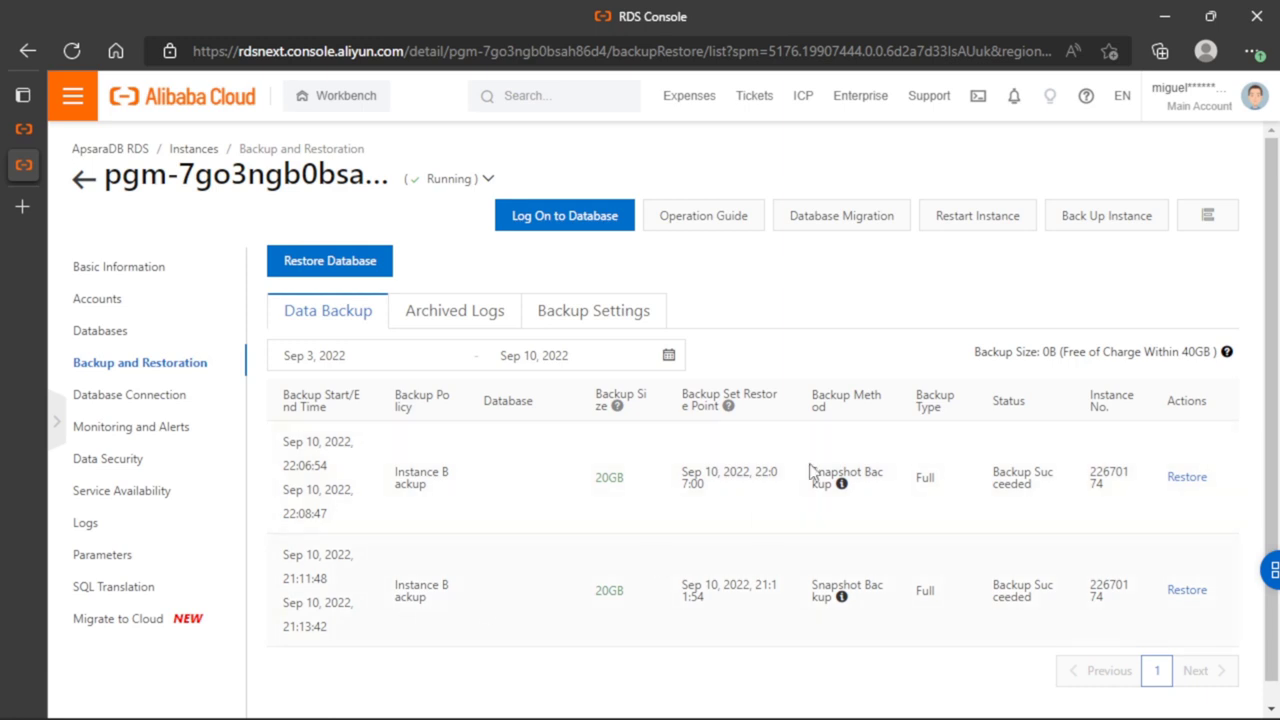
left_click(1187, 478)
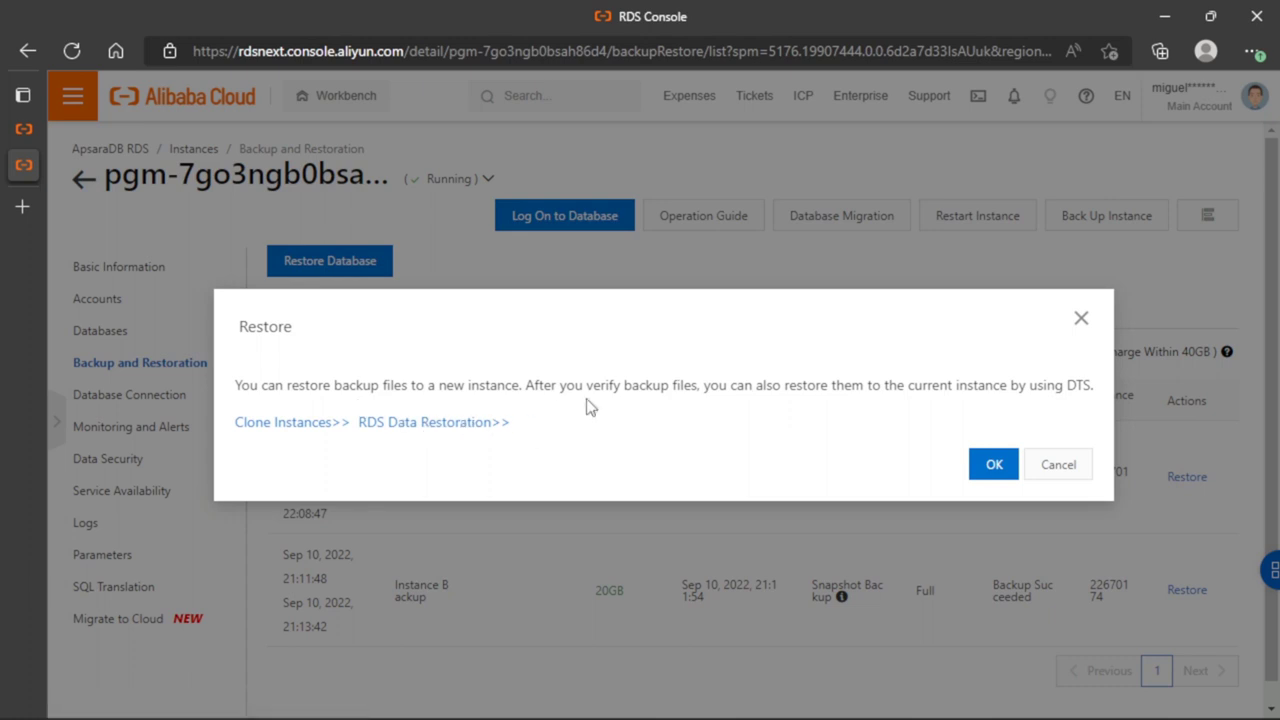
left_click(975, 462)
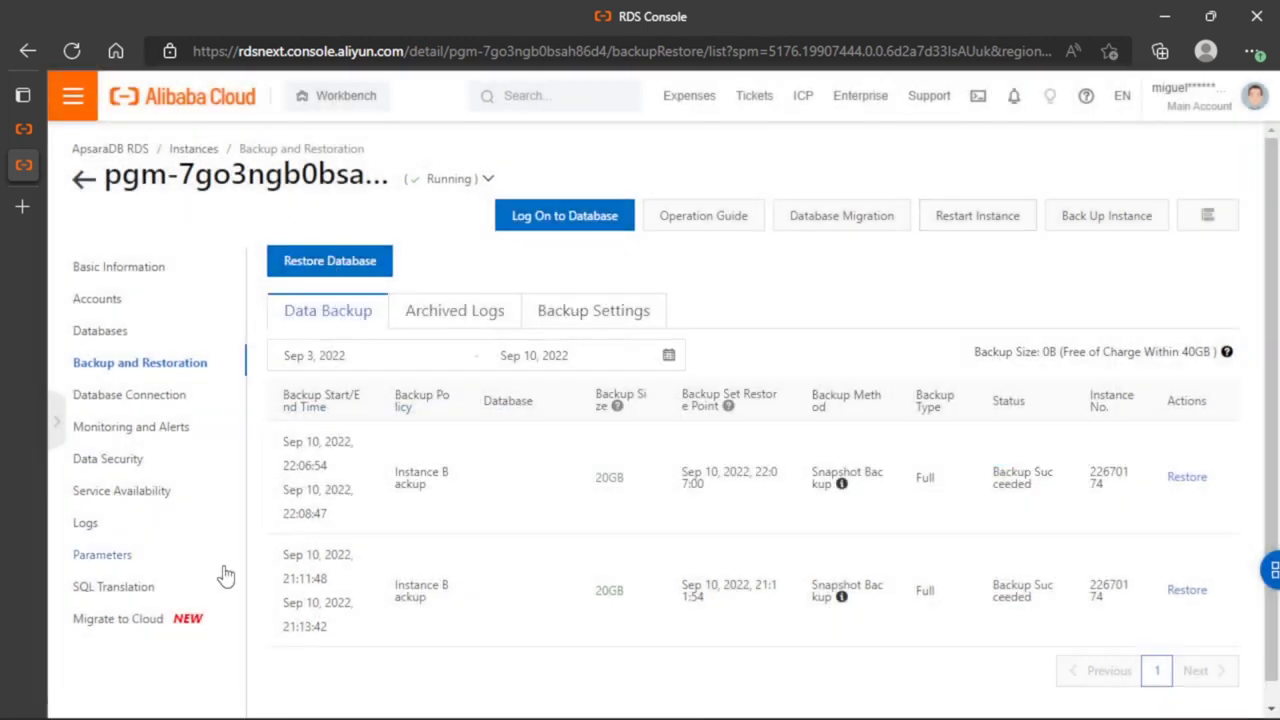
Open the data backup settings for editing and review the snapshot backup start time options
left_click(611, 310)
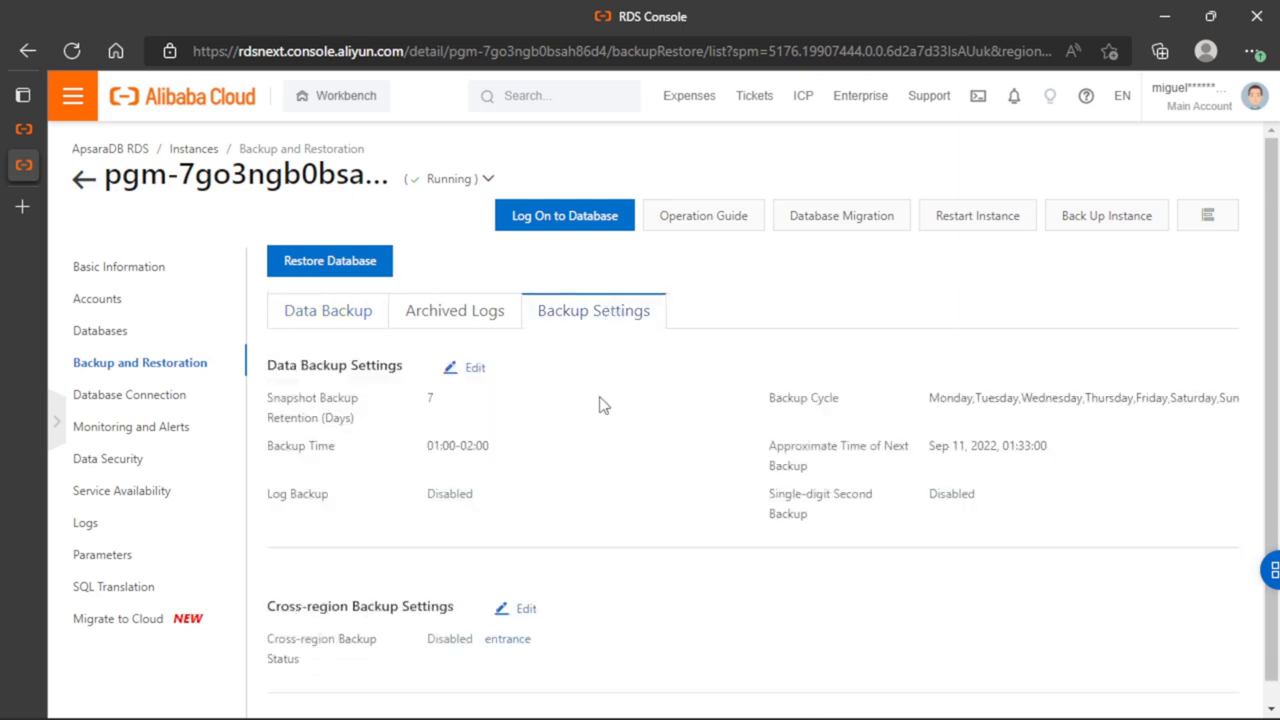
scroll(600, 405, "down", 1)
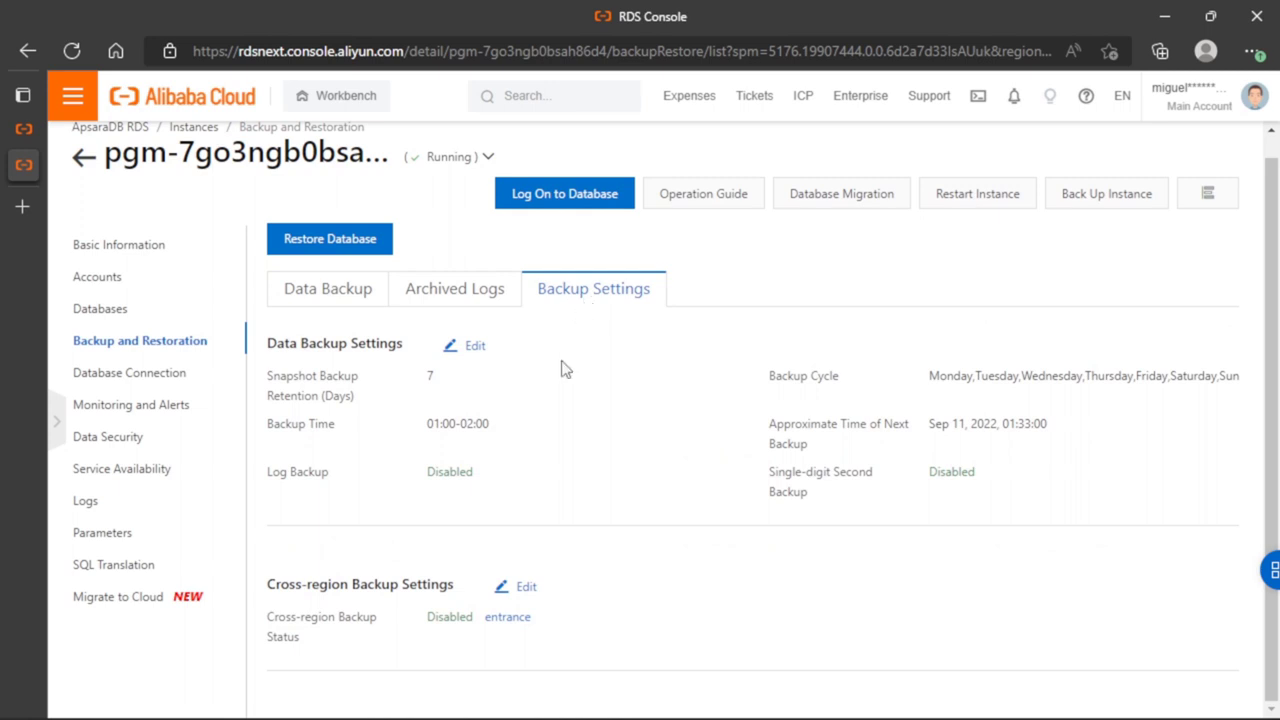
left_click(475, 347)
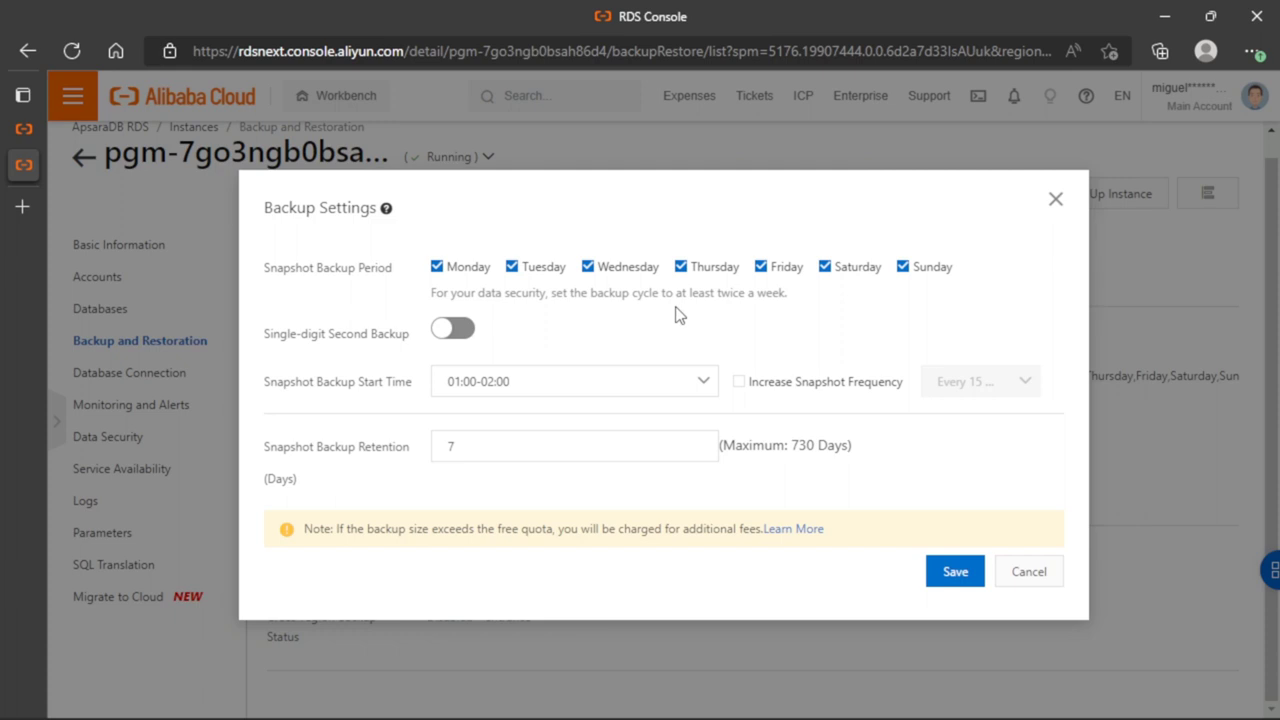
left_click(707, 381)
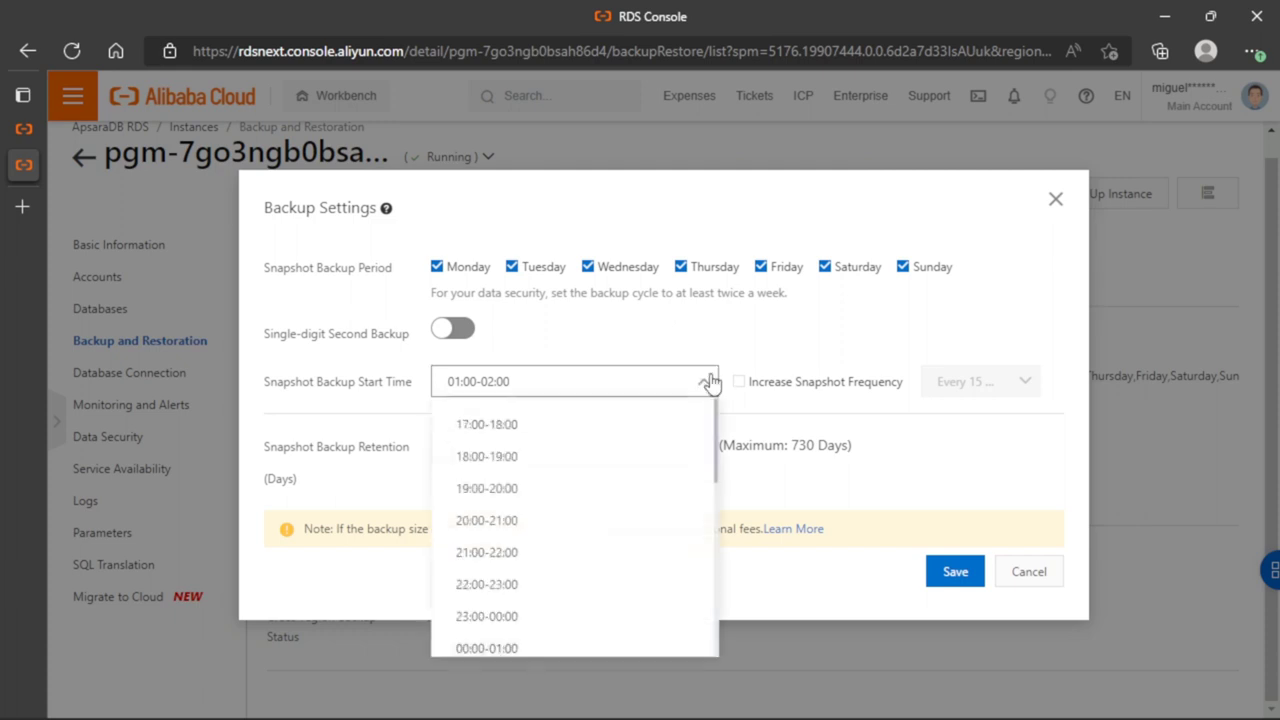
left_click(708, 381)
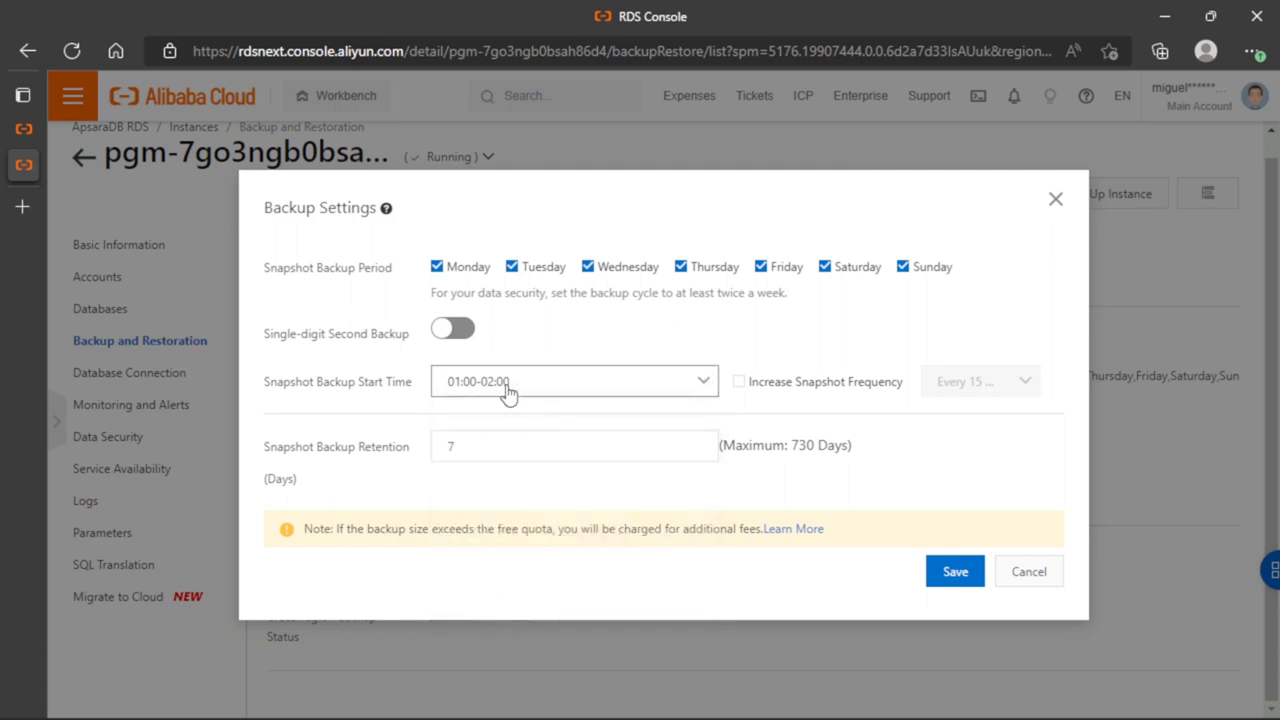
Try enabling Increase Snapshot Frequency and browse its interval options before clearing the option again
left_click(739, 384)
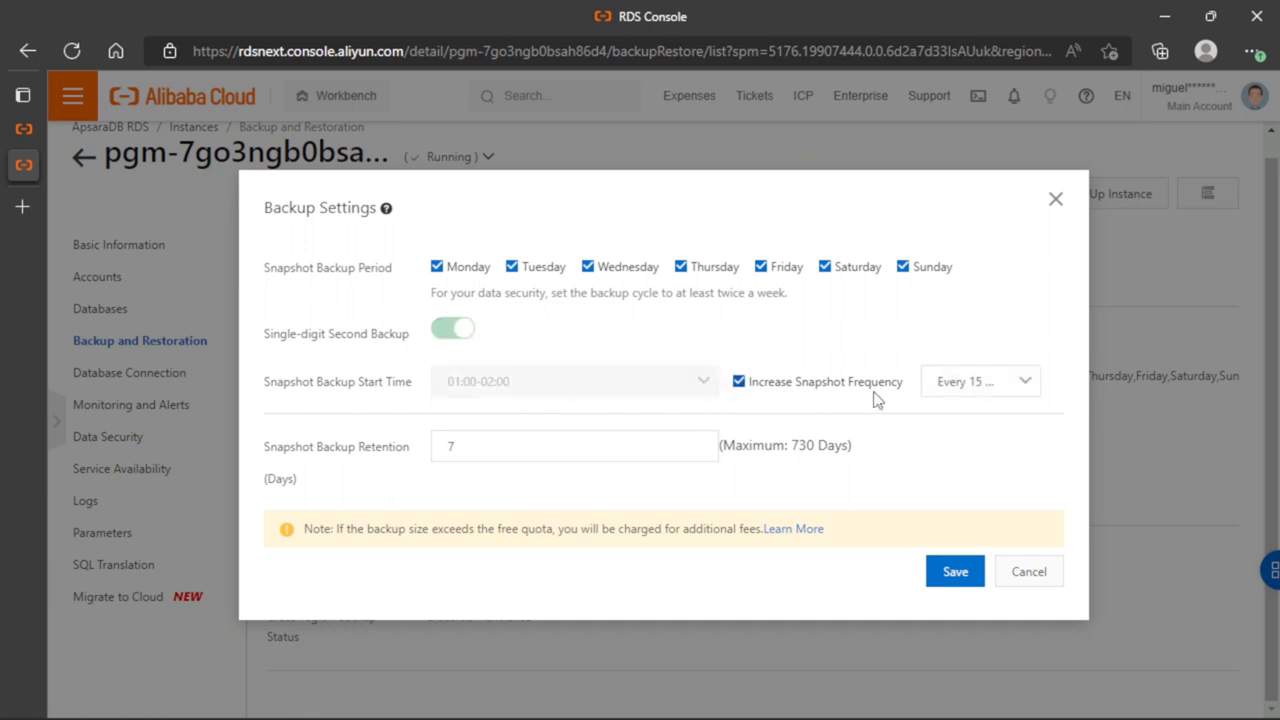
left_click(985, 398)
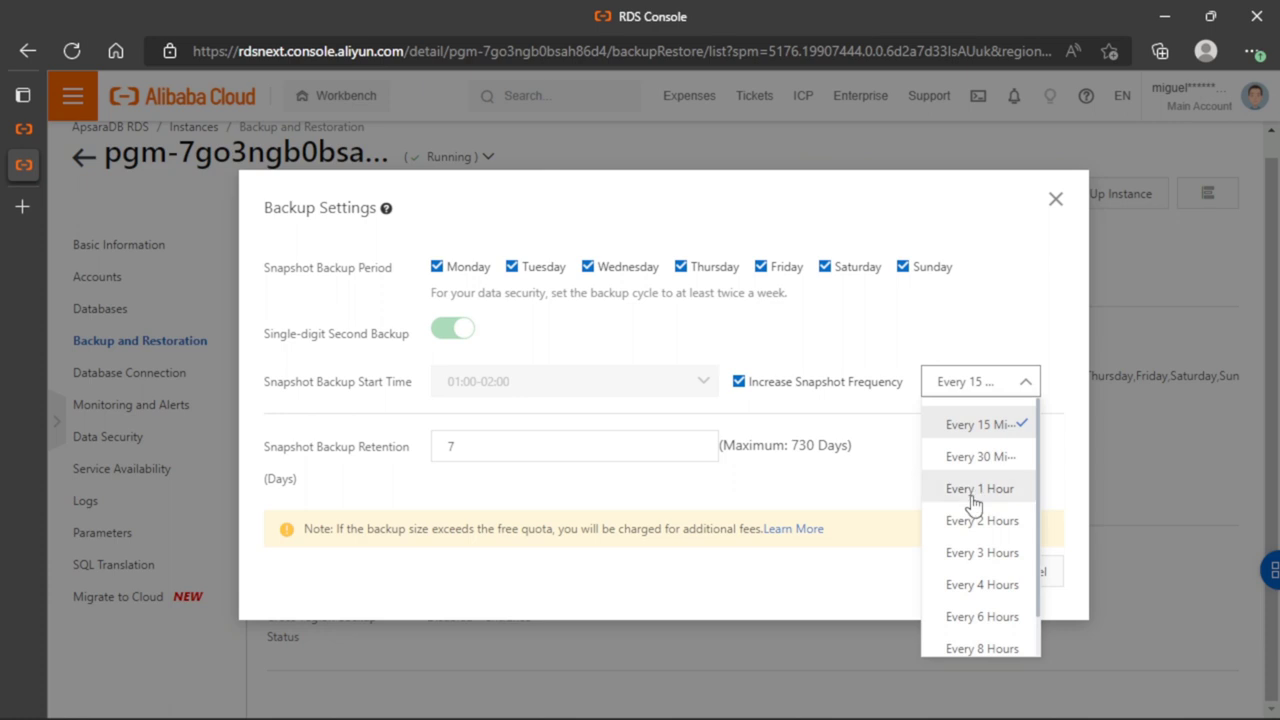
scroll(978, 500, "down", 1)
left_click(895, 354)
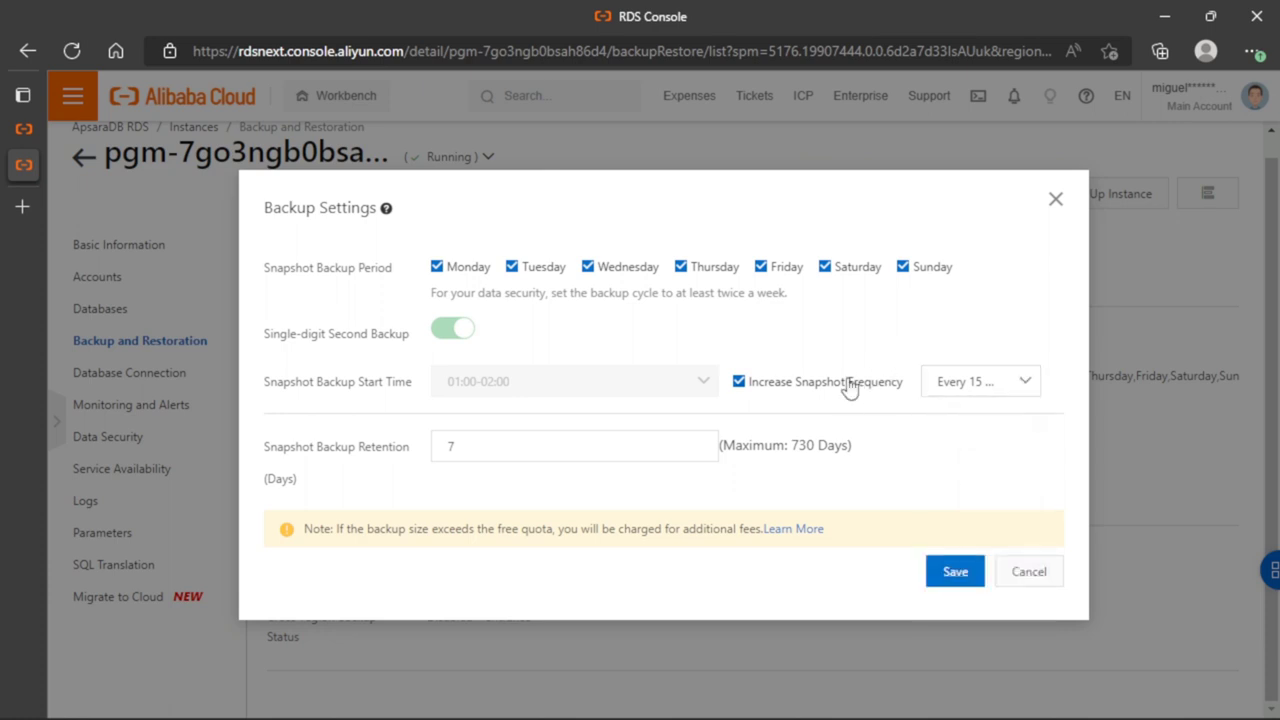
left_click(975, 390)
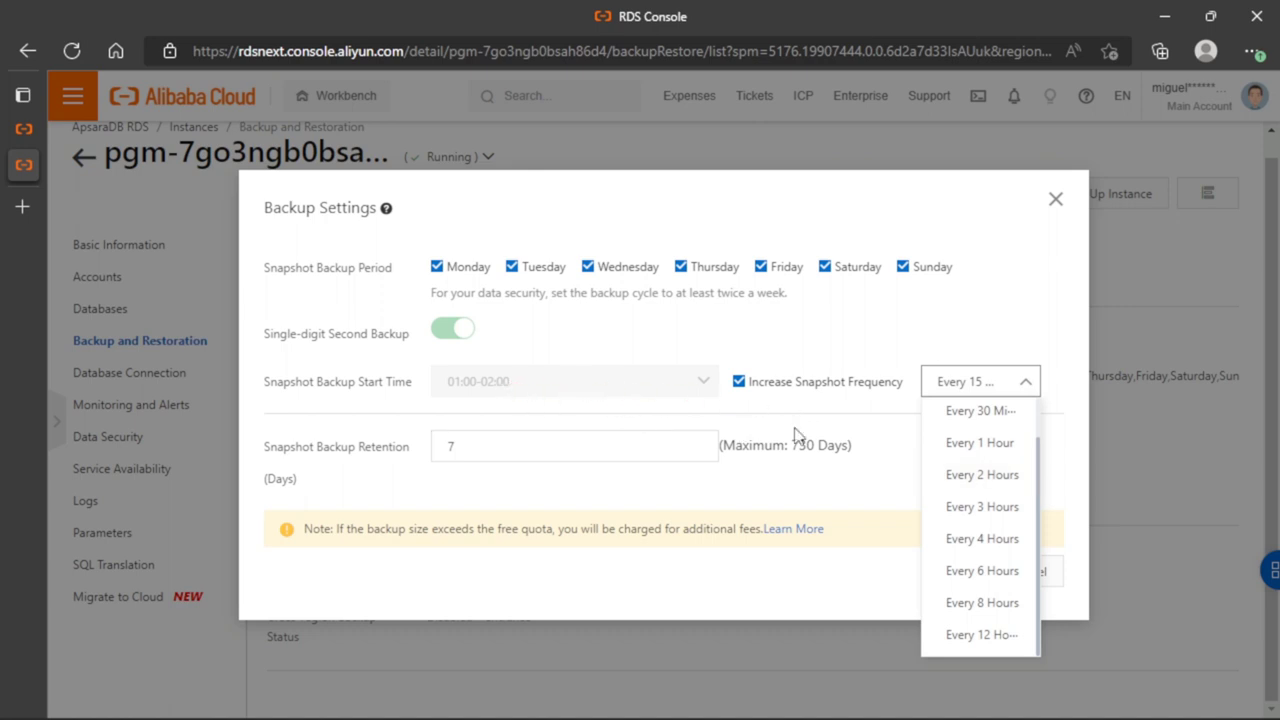
scroll(983, 528, "up", 1)
scroll(983, 528, "down", 1)
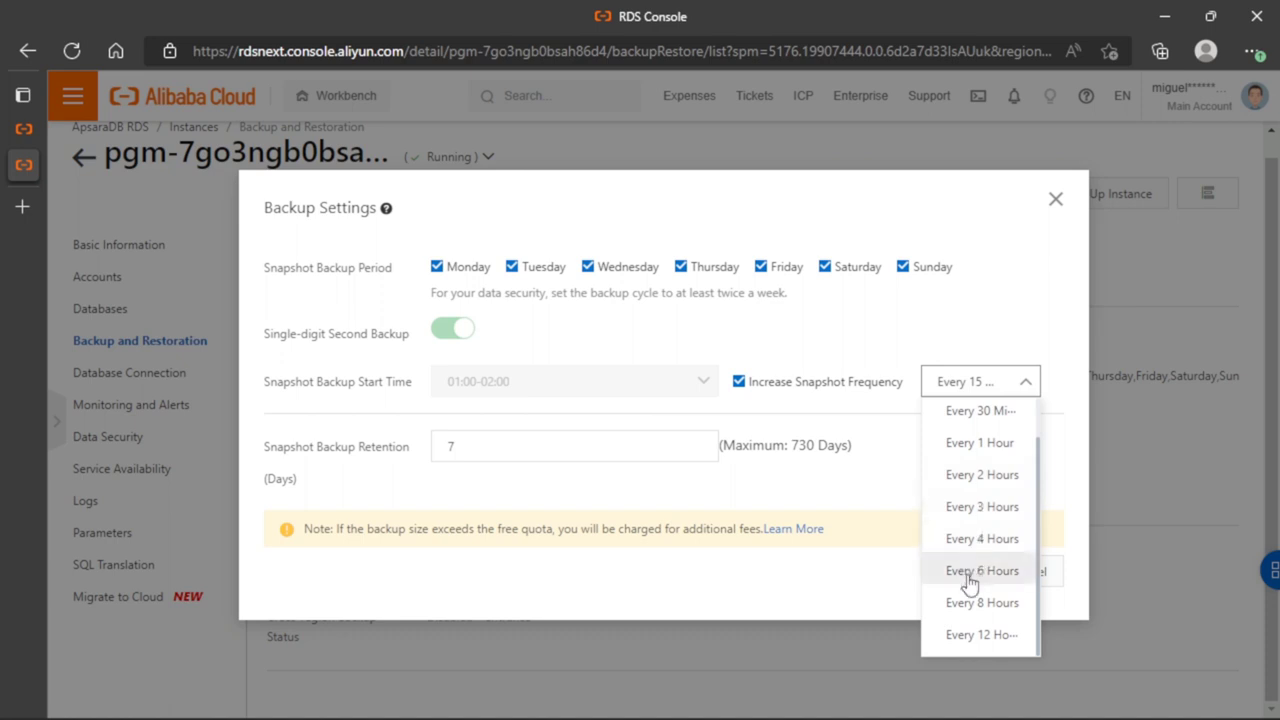
left_click(908, 326)
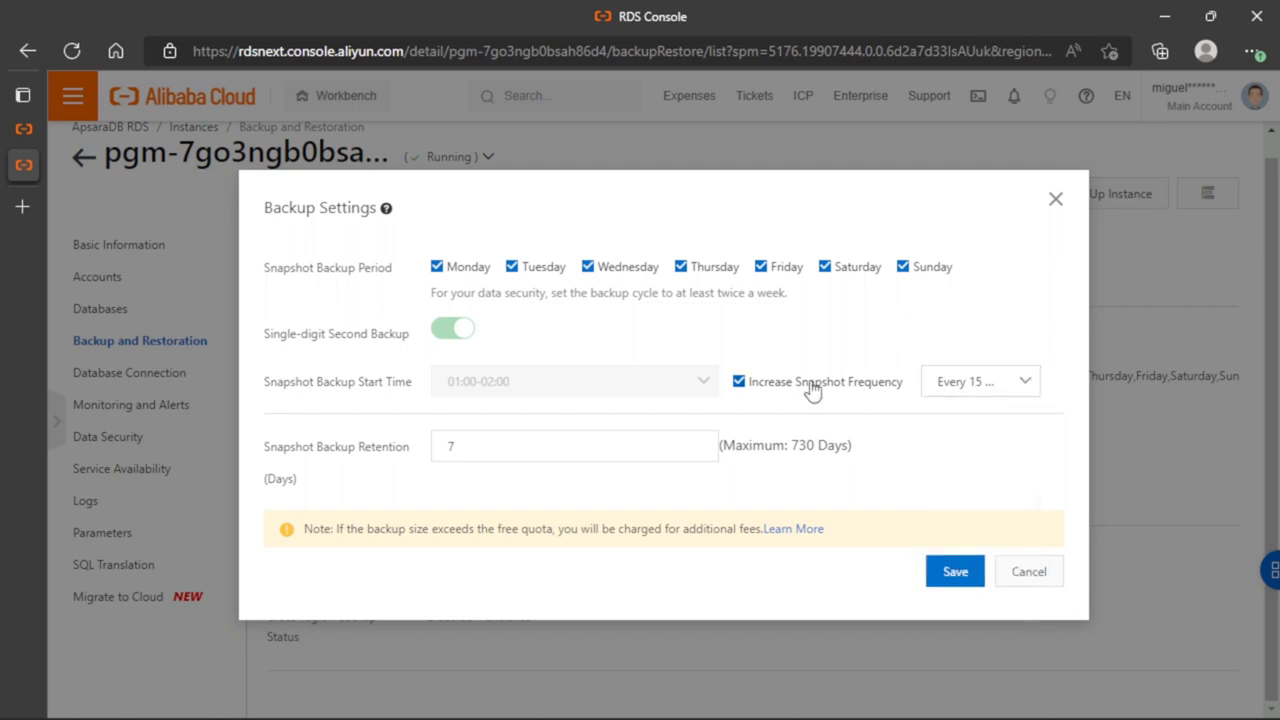
left_click(814, 390)
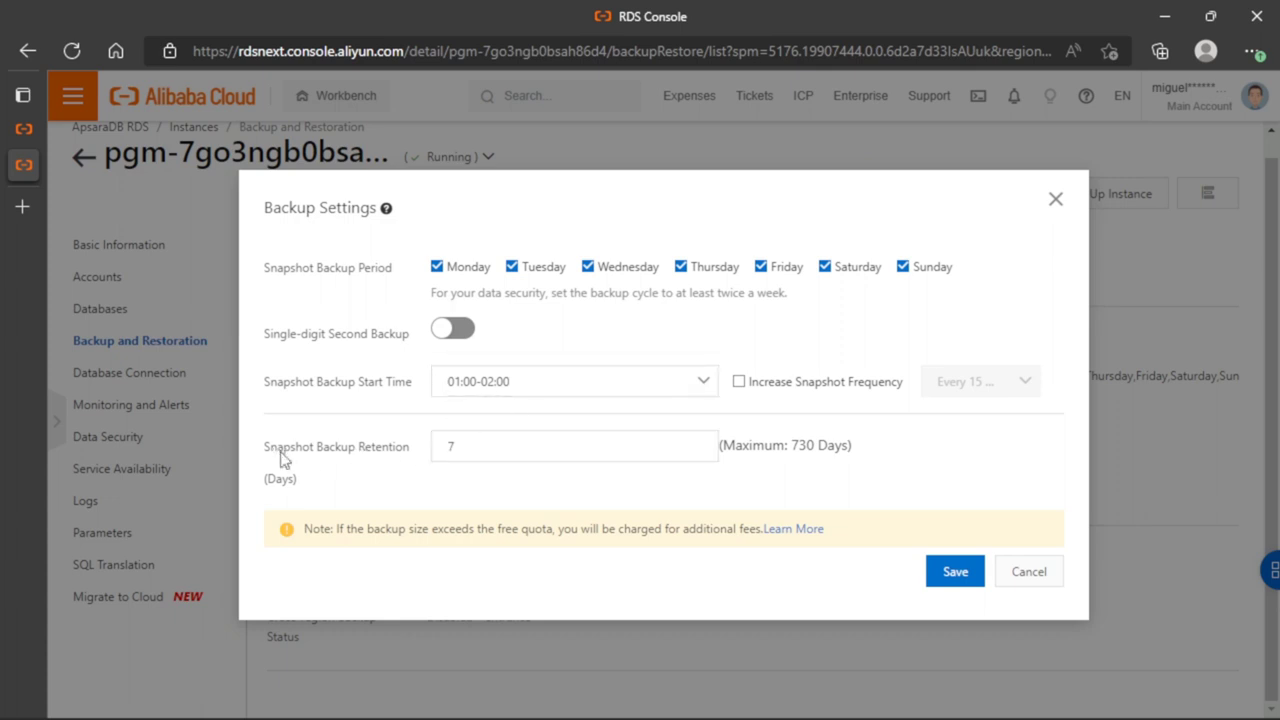
Save the data backup settings with 7 days of snapshot backup retention
left_click_drag(282, 452, 361, 460)
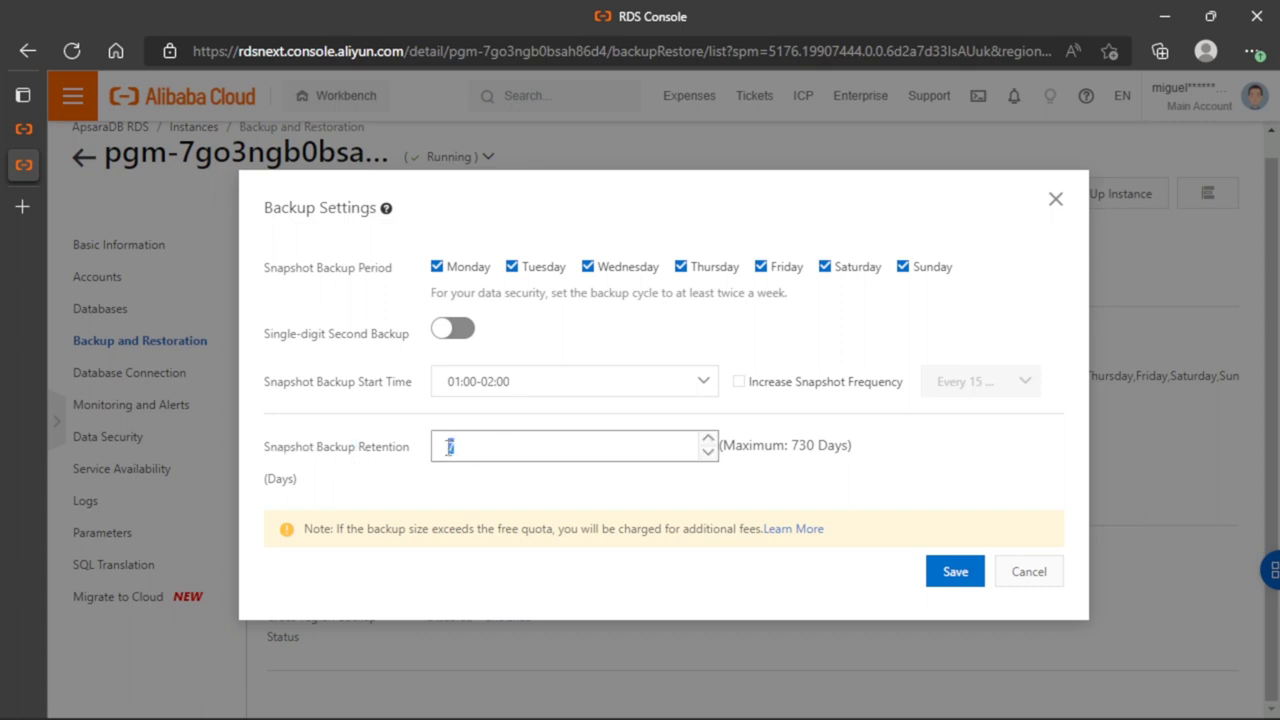
left_click(743, 460)
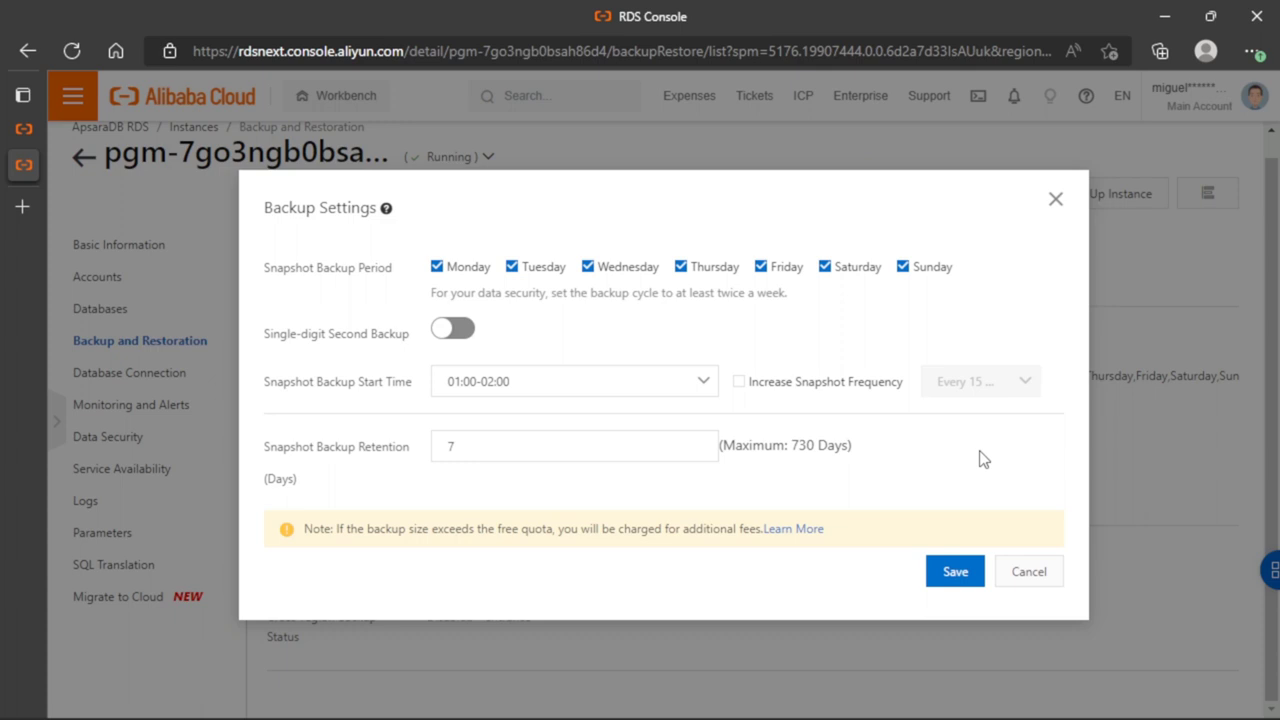
left_click(634, 449)
left_click(940, 577)
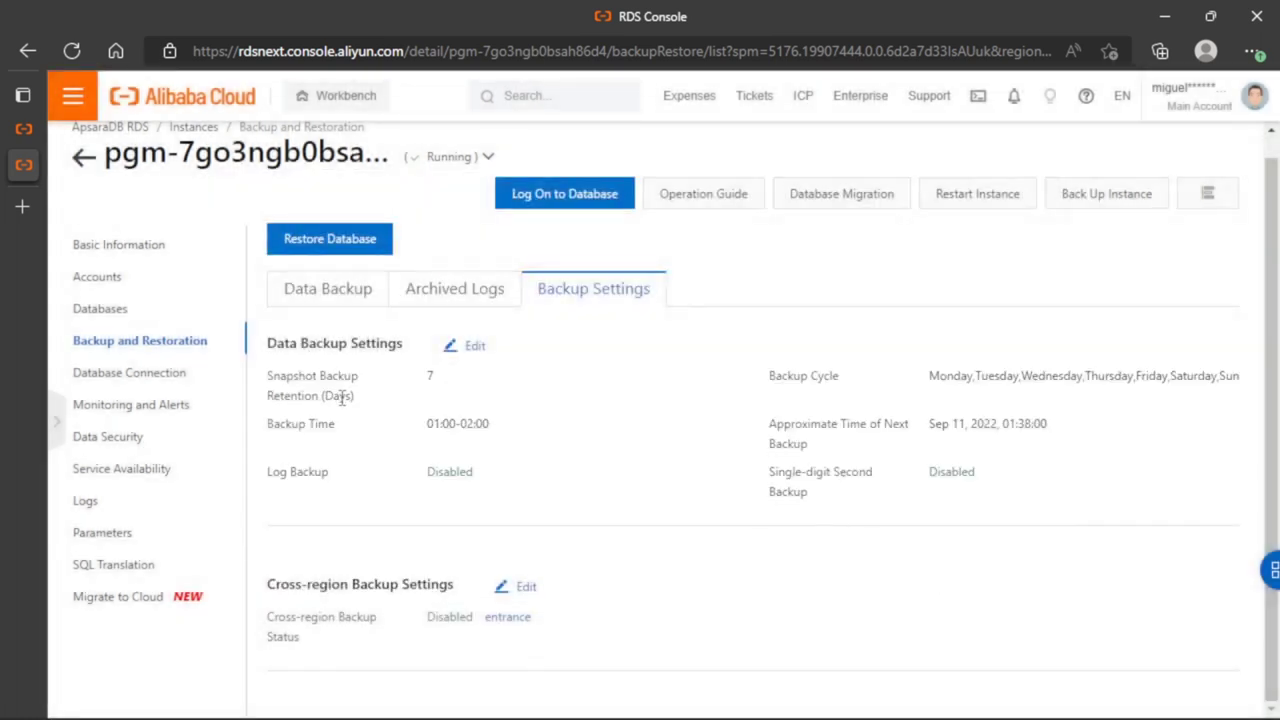
Review the cross-region backup settings and return to the data backup list
left_click(518, 590)
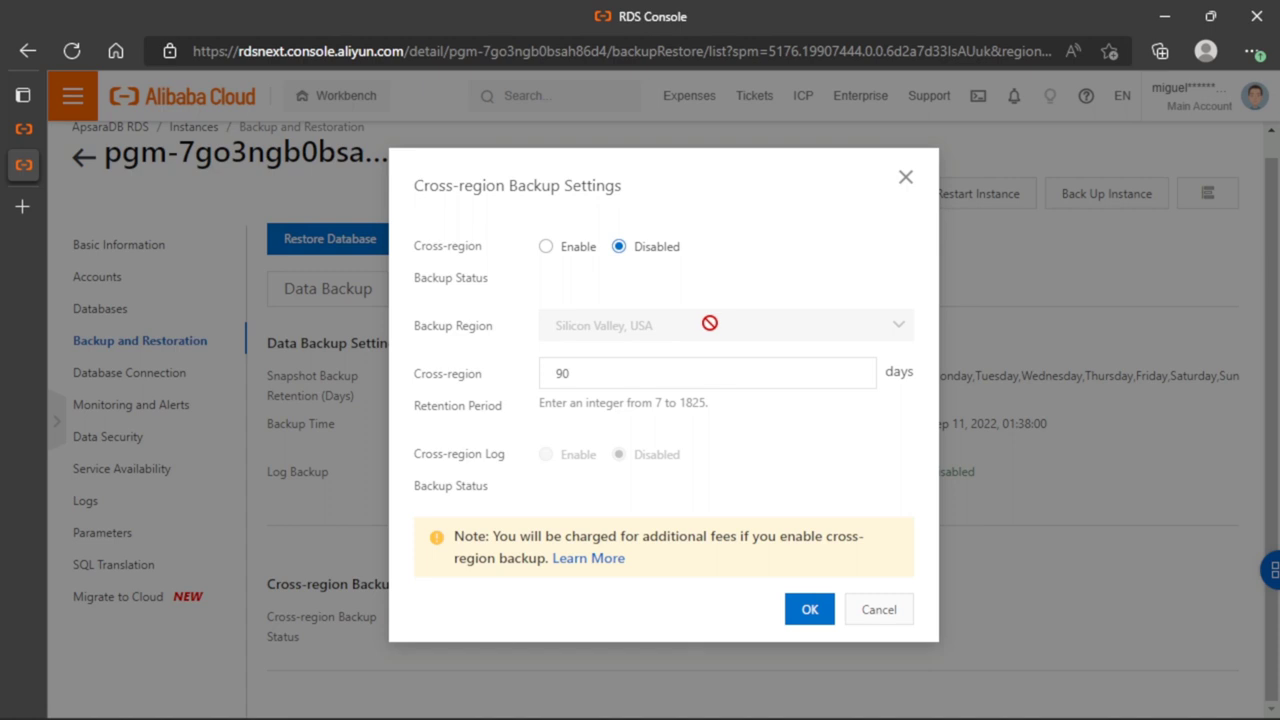
left_click(904, 177)
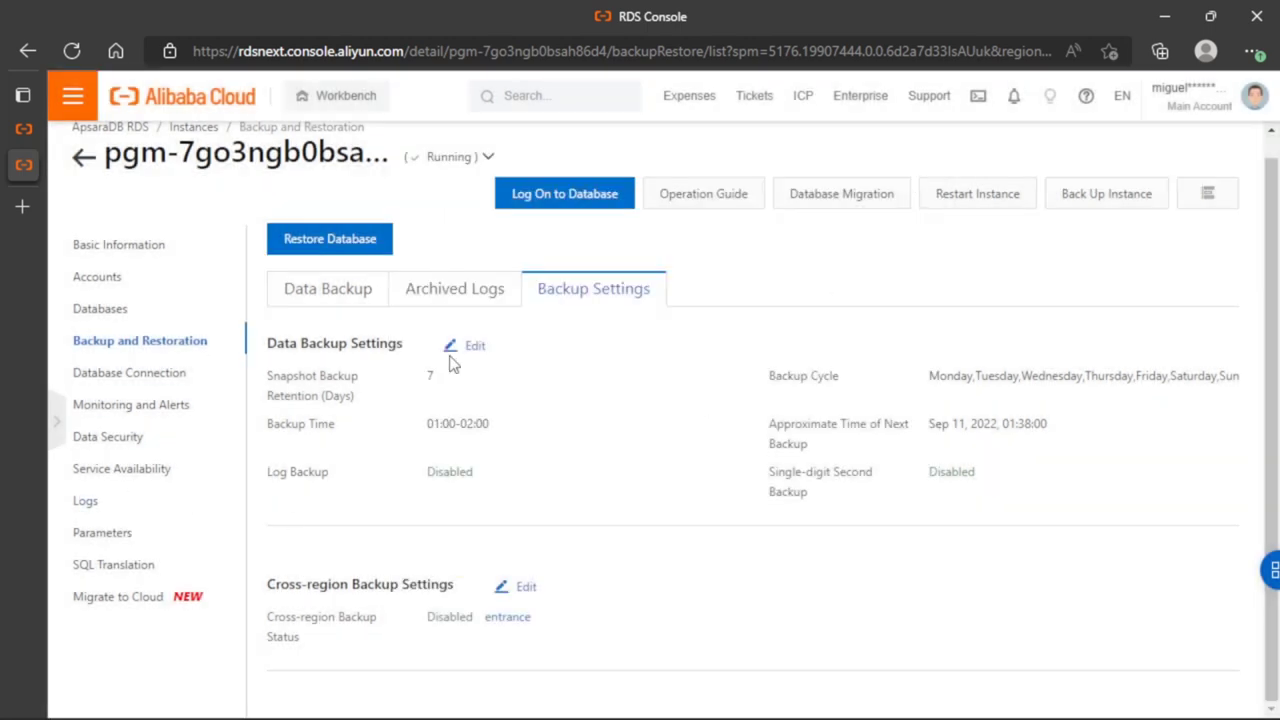
left_click(362, 300)
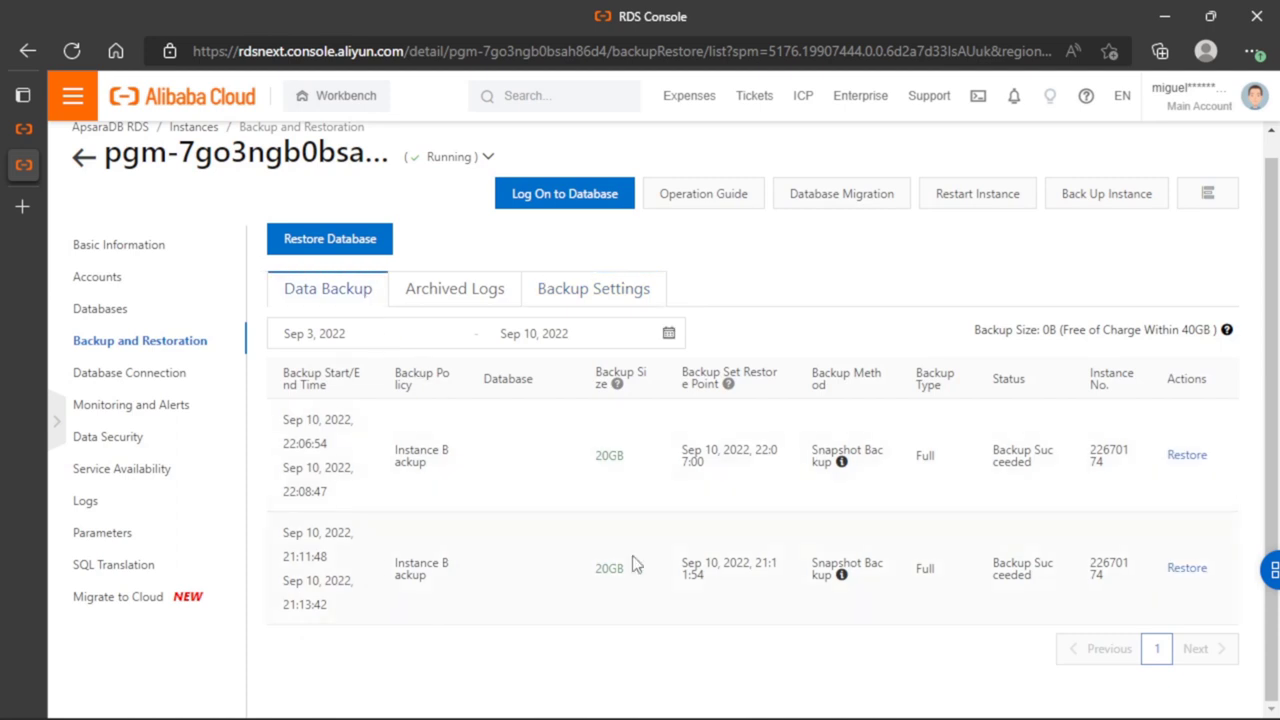
scroll(706, 388, "up", 1)
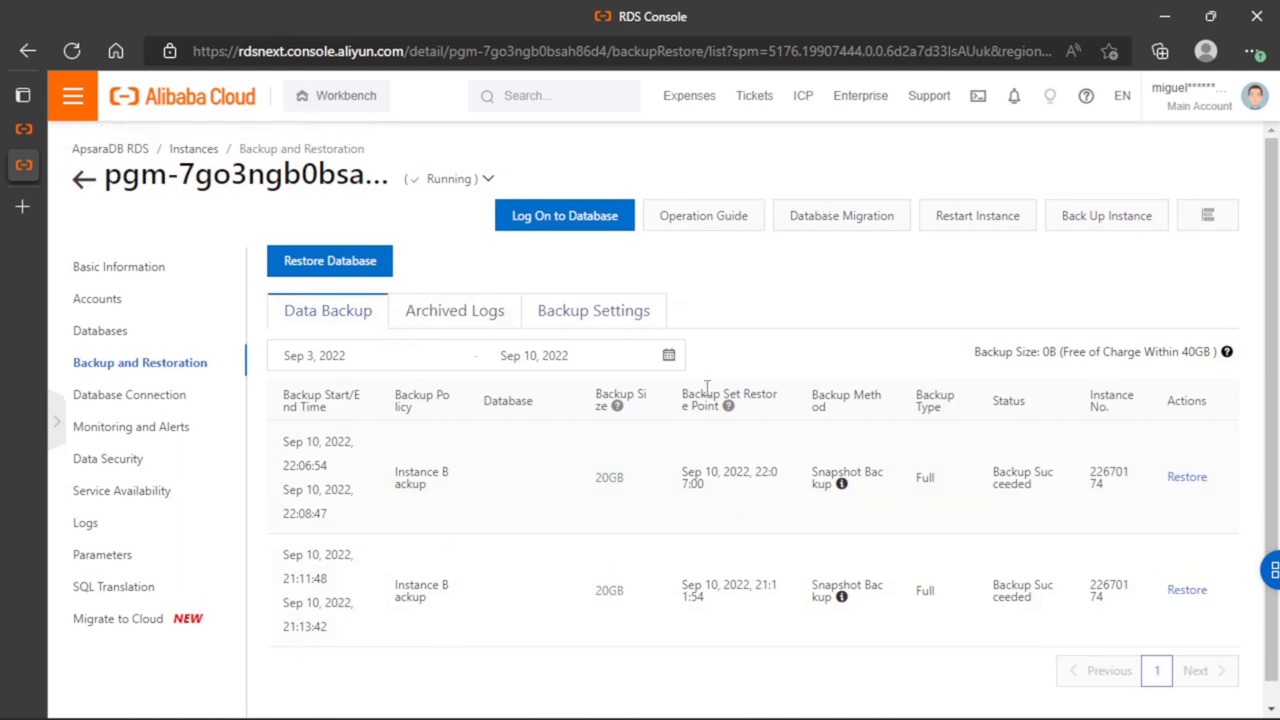
scroll(355, 460, "down", 1)
scroll(398, 462, "up", 1)
Start restoring the instance's backup to a new instance by opening Restore Database
left_click(366, 262)
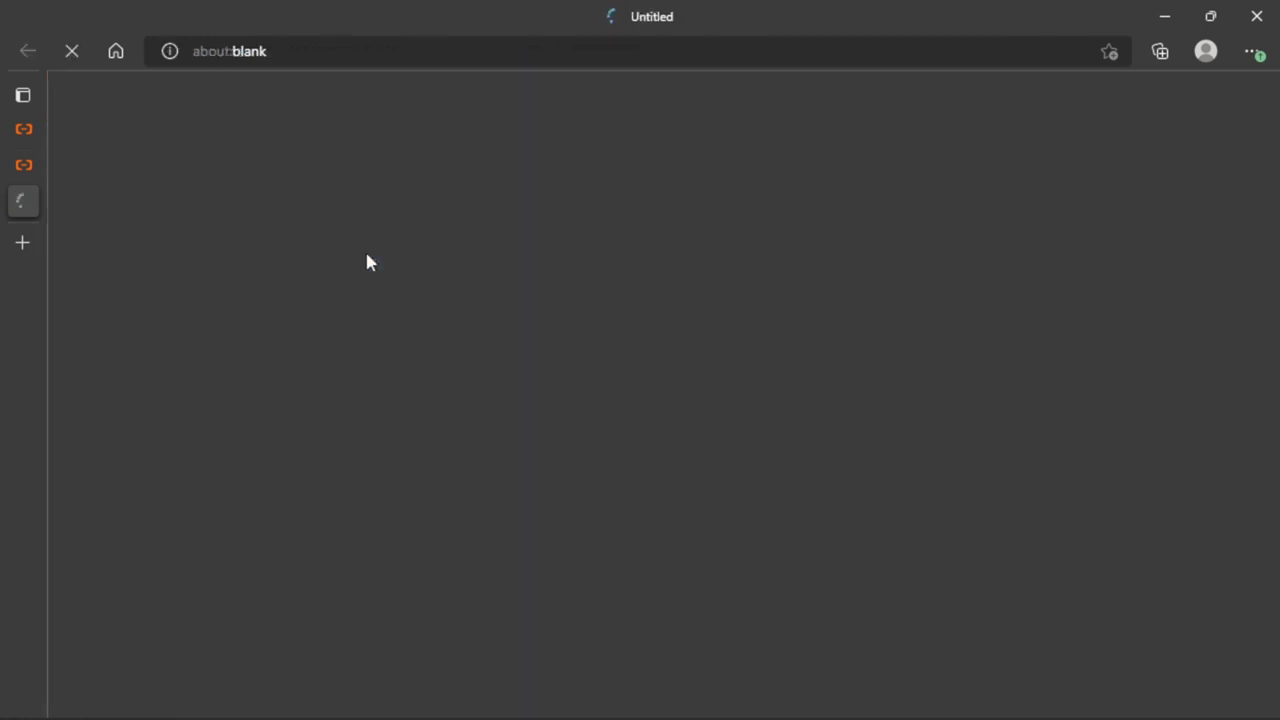
left_click(27, 165)
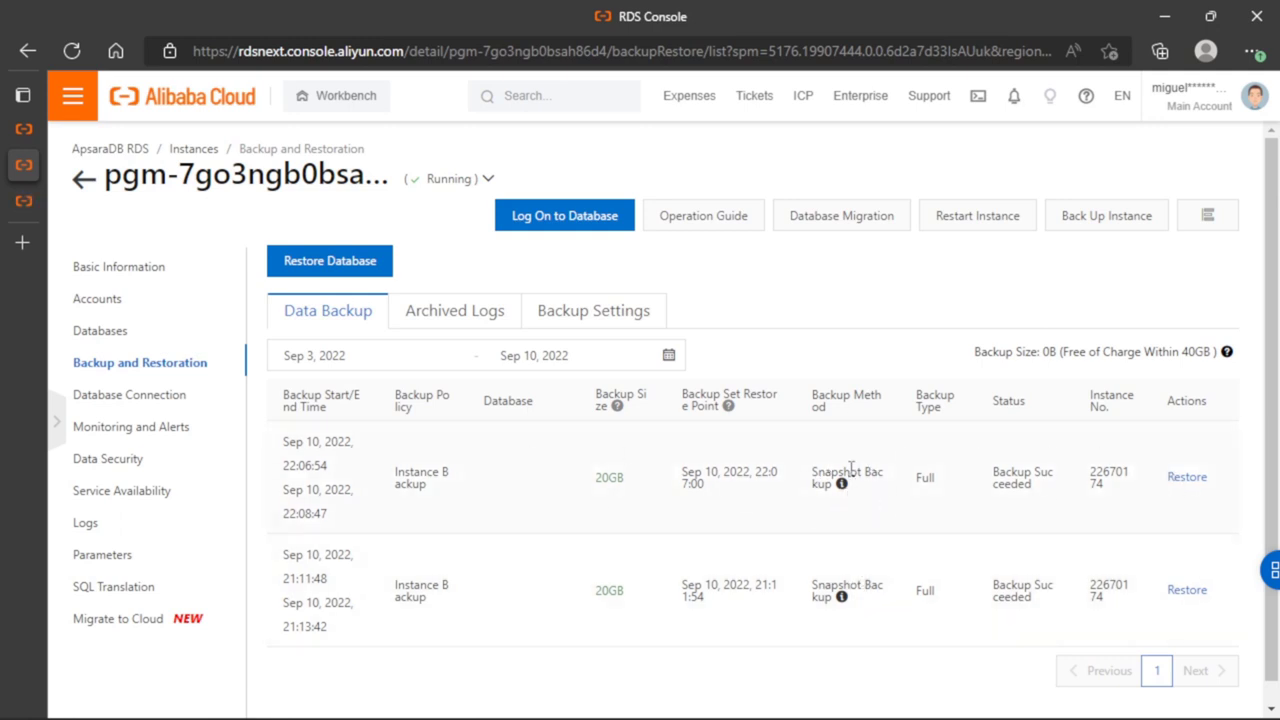
left_click(286, 279)
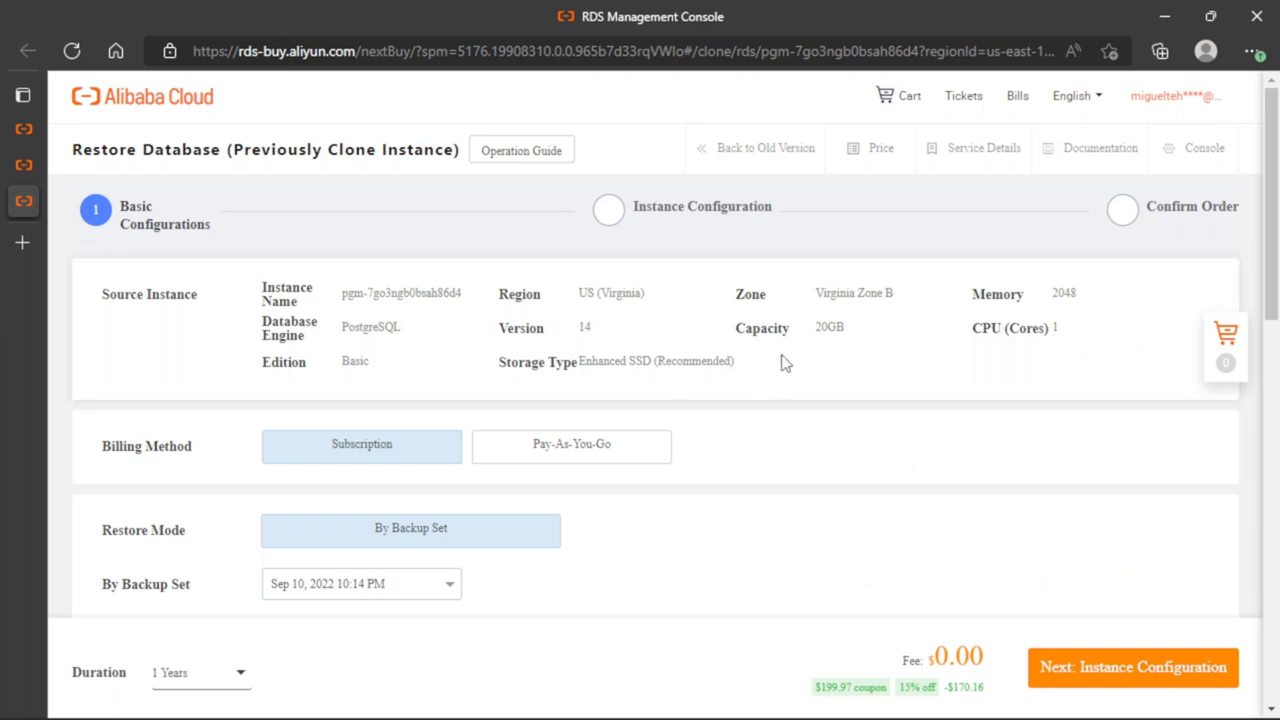
Examine the restore form's source instance, billing method, backup set, edition, zone and instance type options
scroll(699, 299, "down", 2)
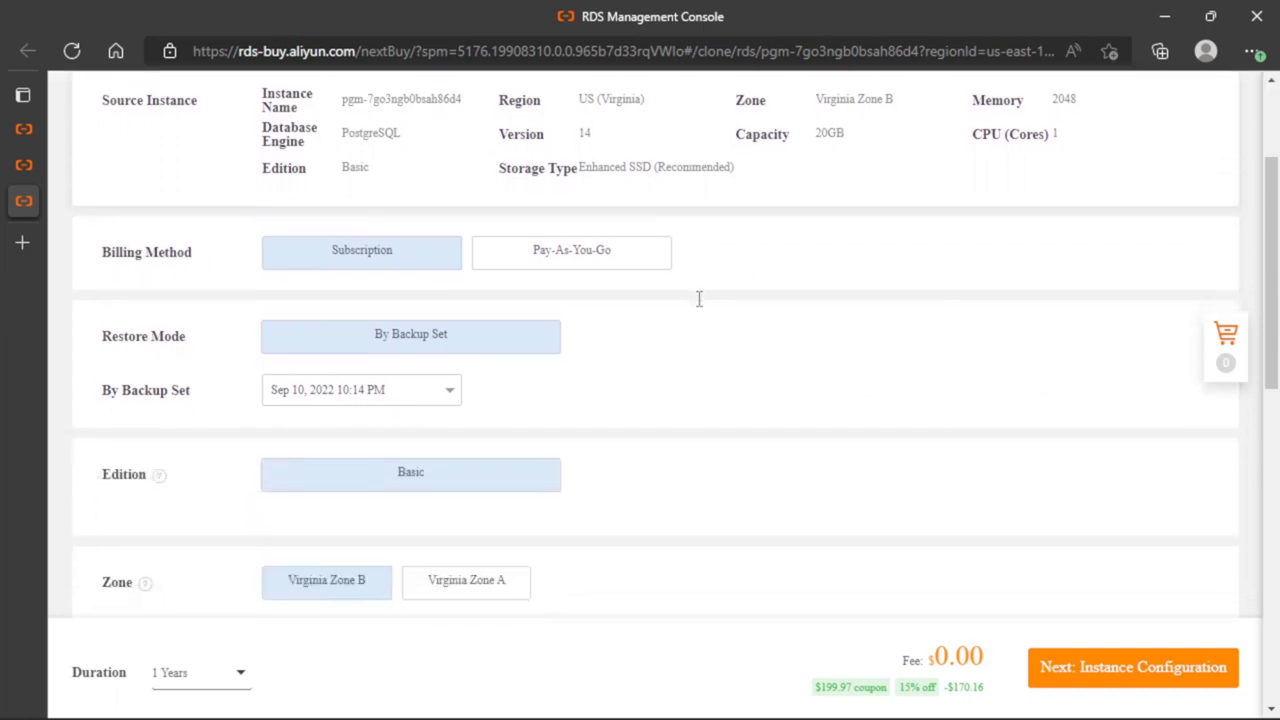
scroll(699, 299, "down", 2)
scroll(699, 299, "down", 3)
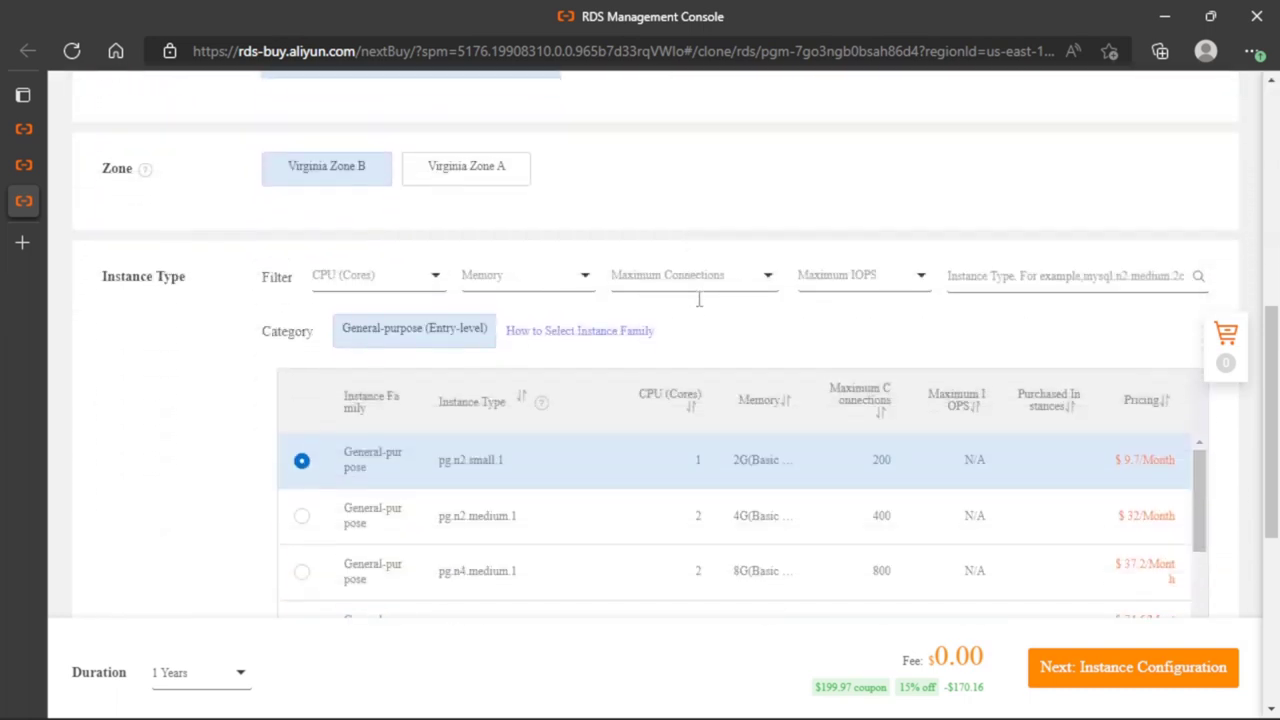
scroll(699, 299, "down", 3)
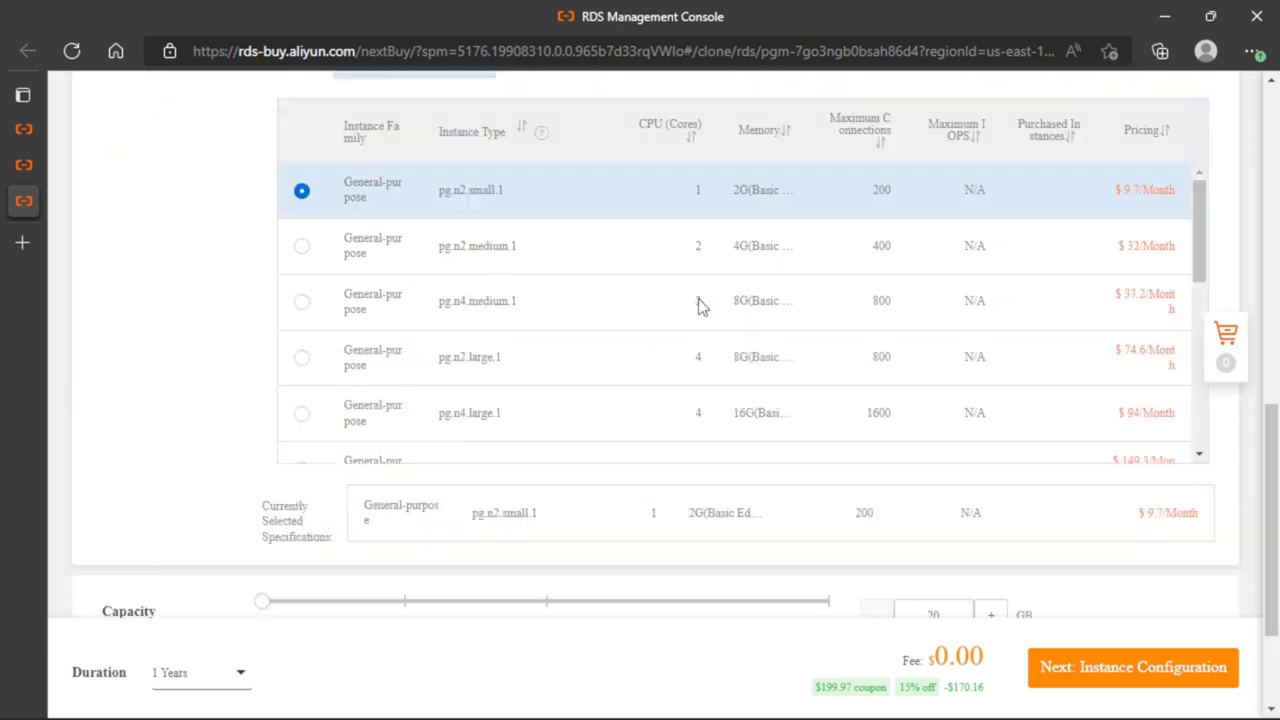
scroll(699, 305, "up", 10)
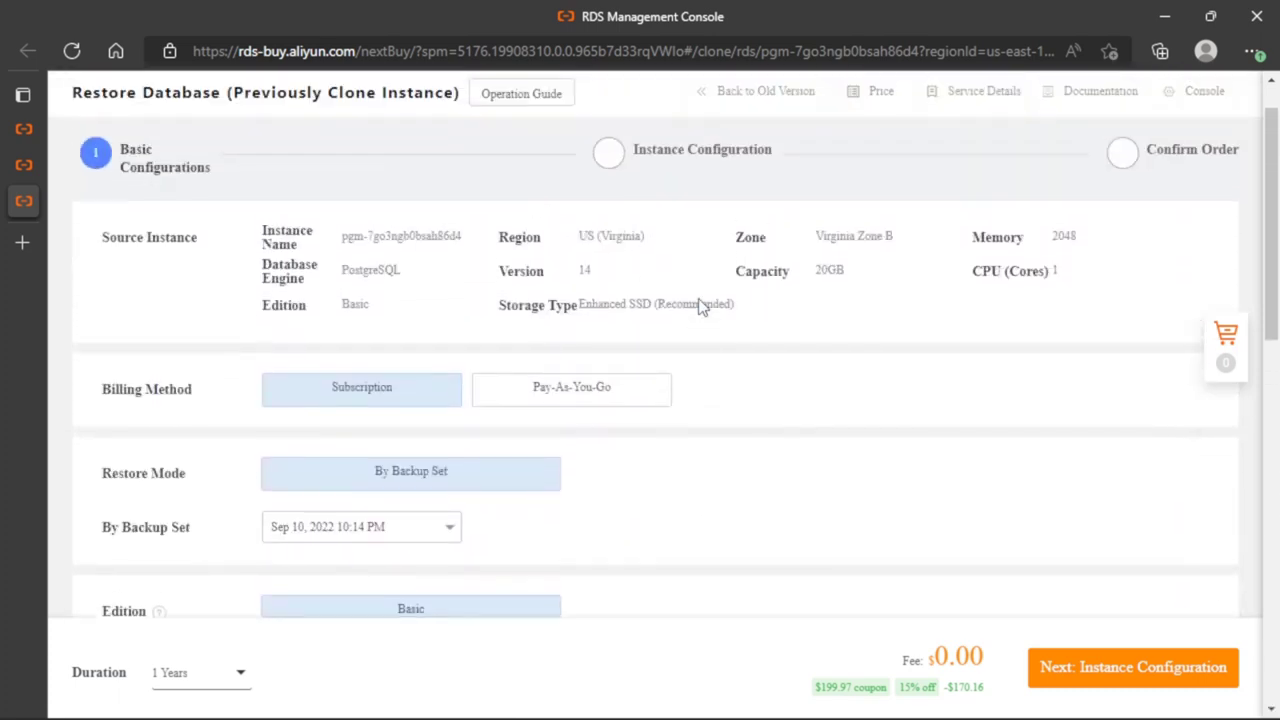
scroll(700, 307, "up", 1)
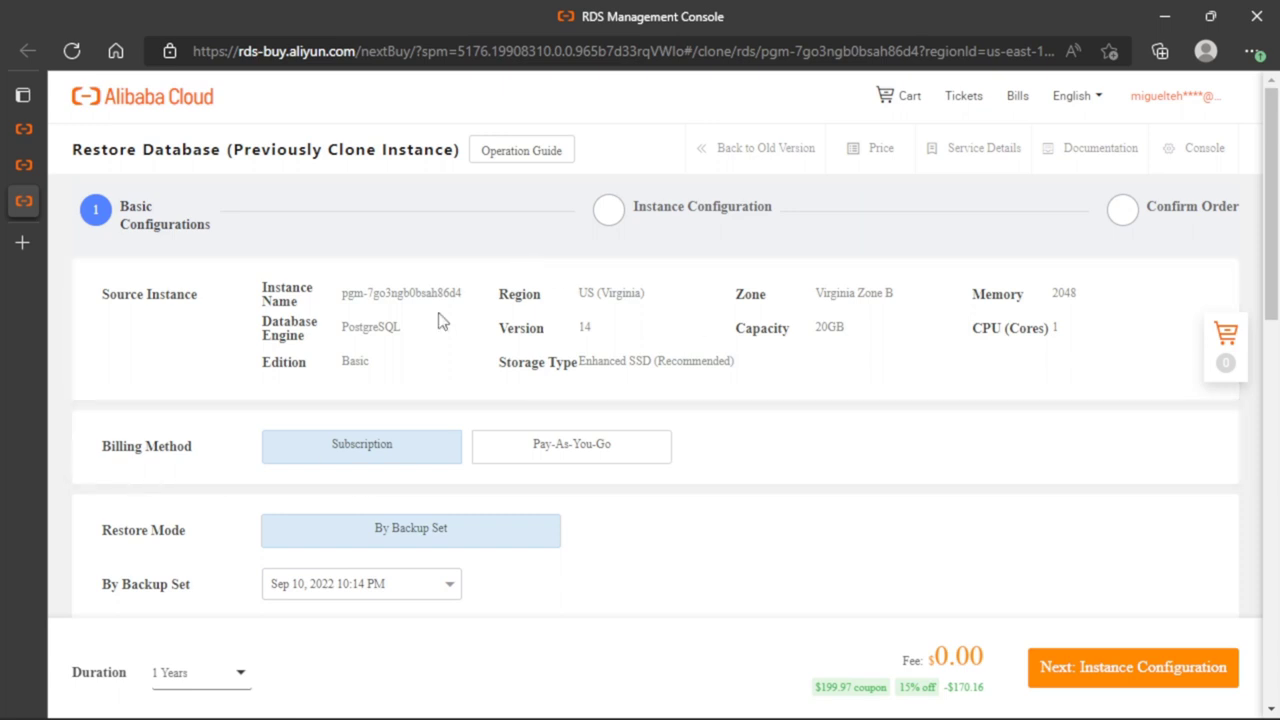
scroll(483, 450, "down", 4)
scroll(483, 450, "down", 2)
scroll(591, 354, "up", 3)
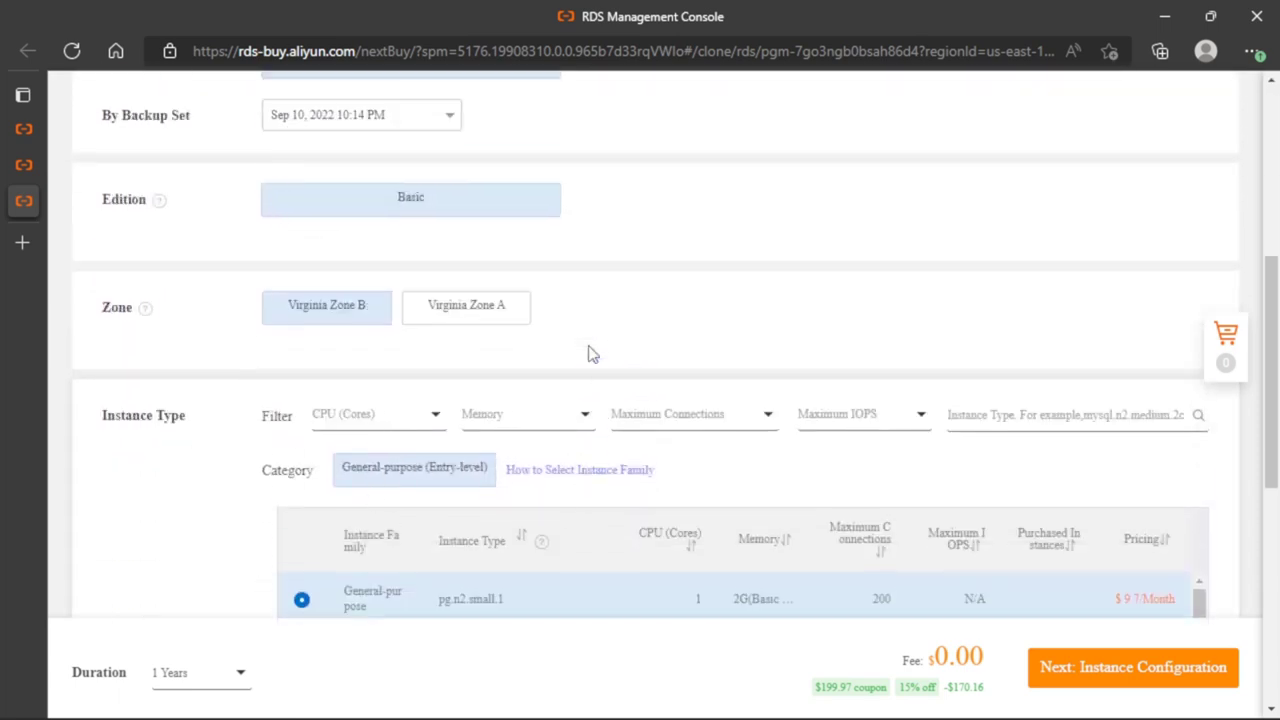
scroll(591, 354, "up", 3)
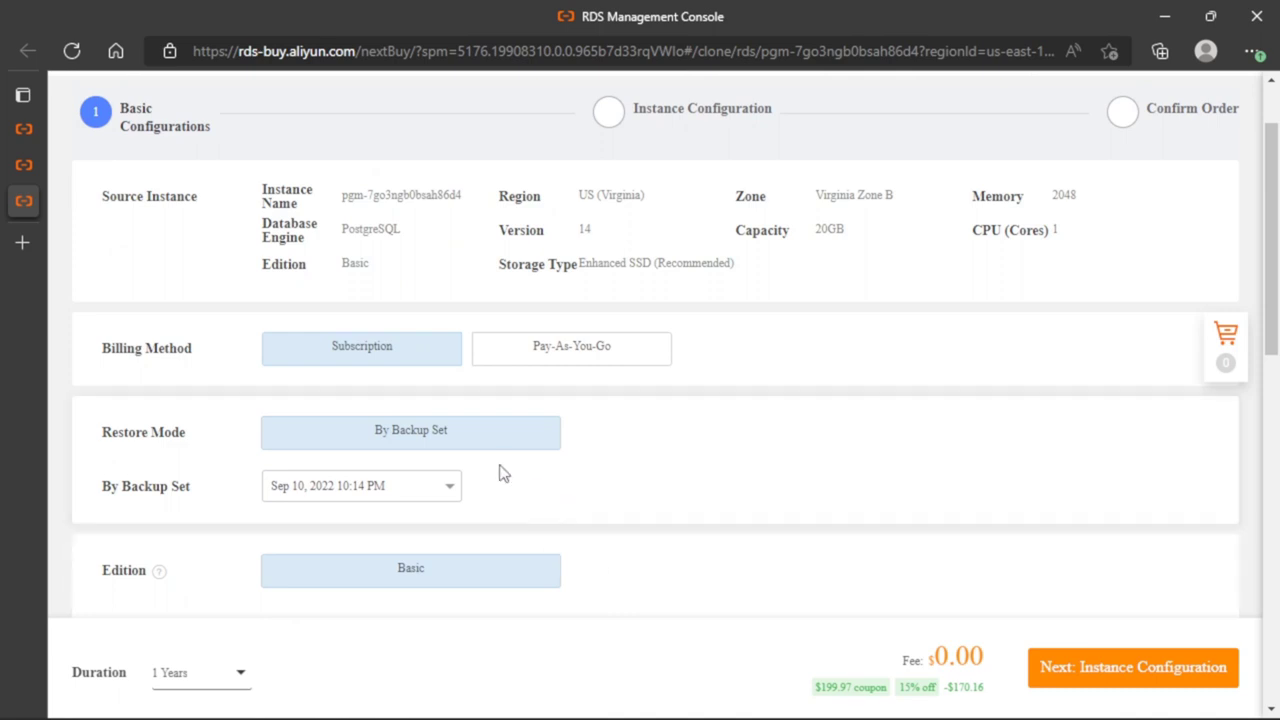
scroll(688, 471, "up", 1)
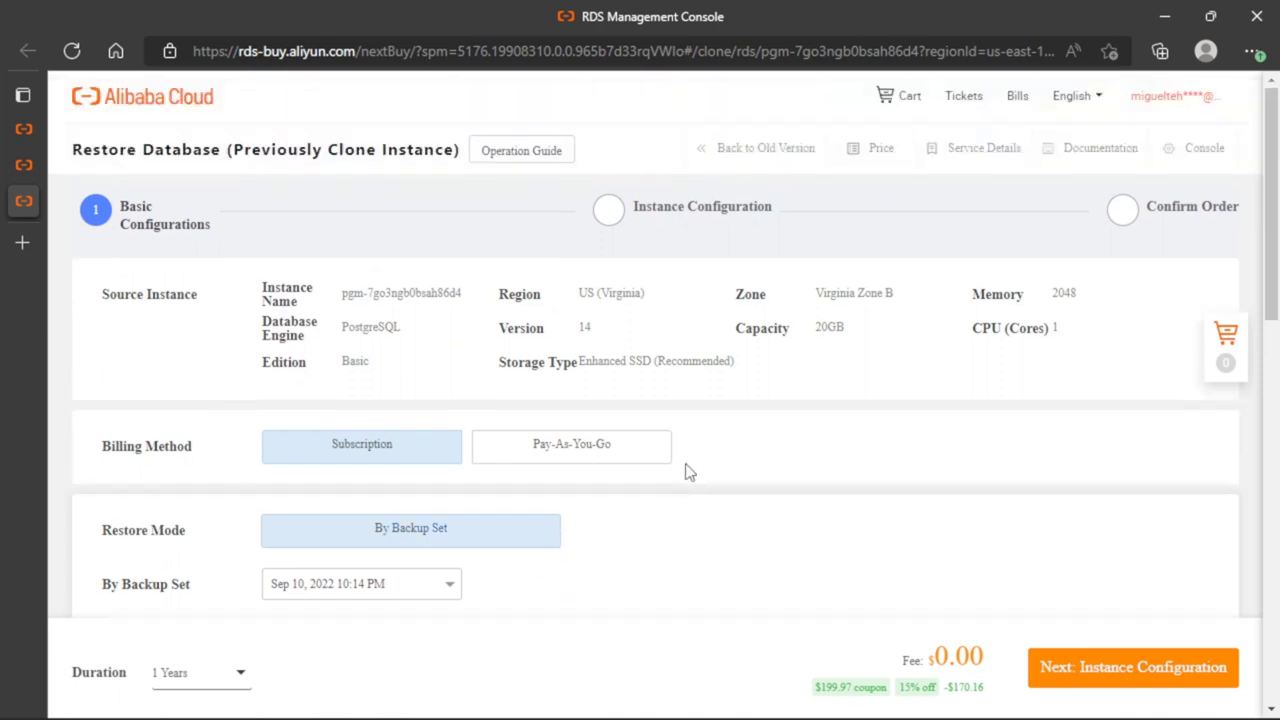